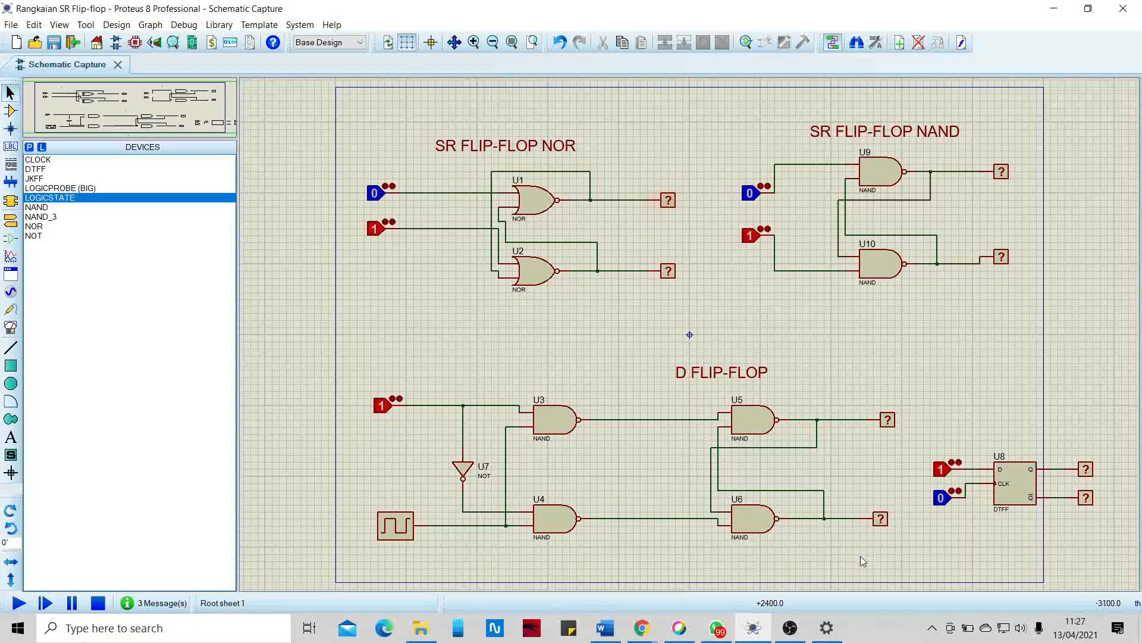
Step: Switch to the flip-flop slides in Chrome, read the S-R Flip-flop slide and advance to its circuit diagrams and truth table
mouse_move(630, 628)
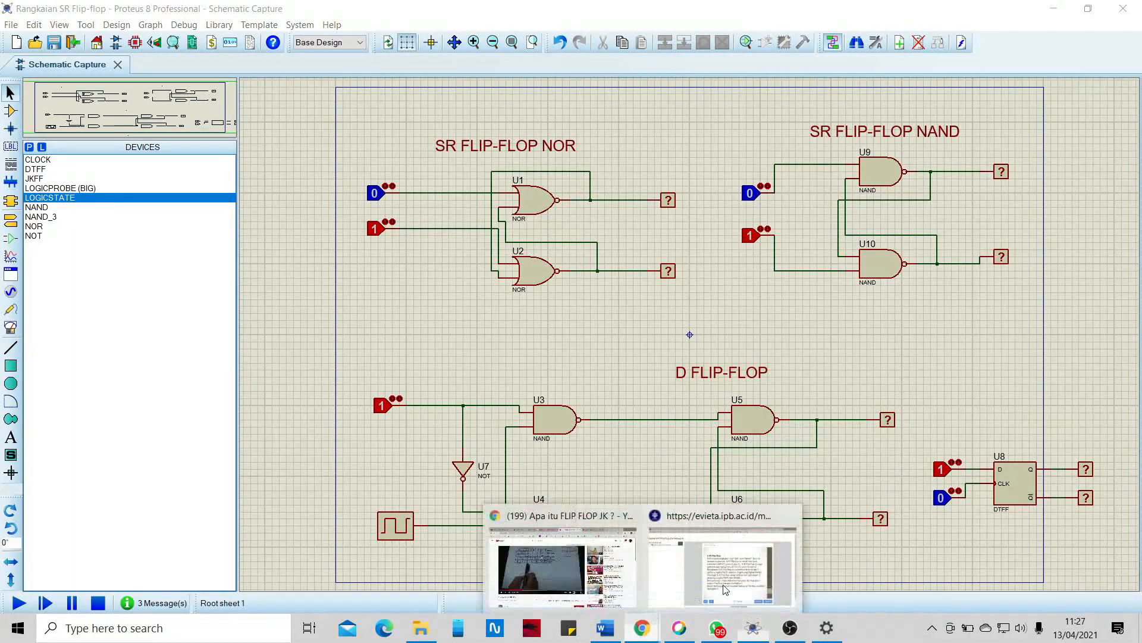
left_click(753, 579)
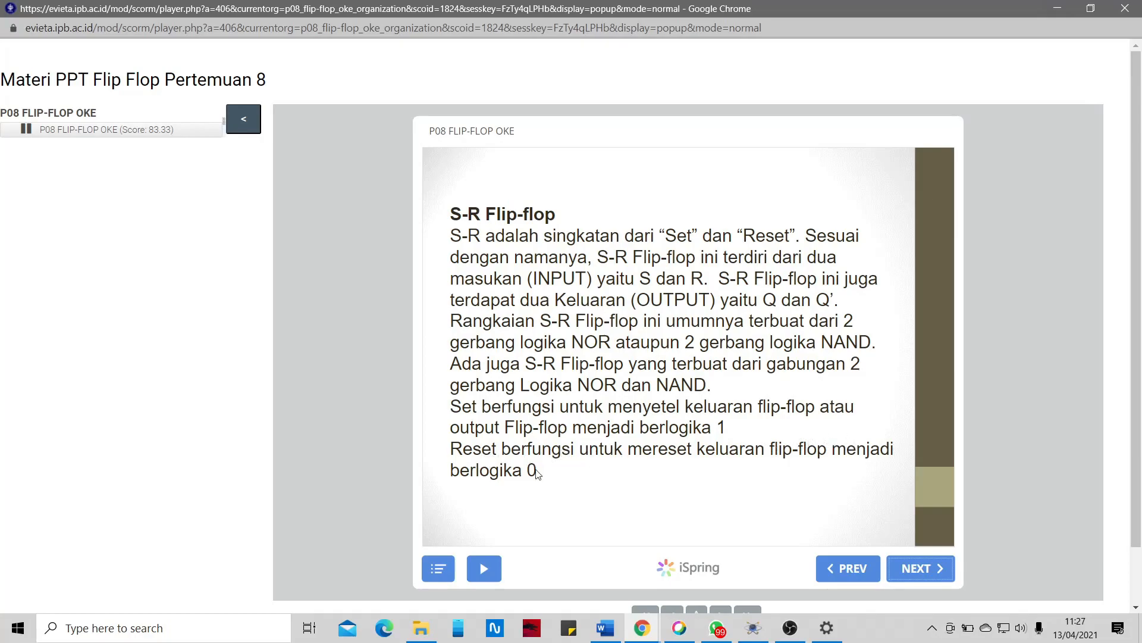
left_click(927, 570)
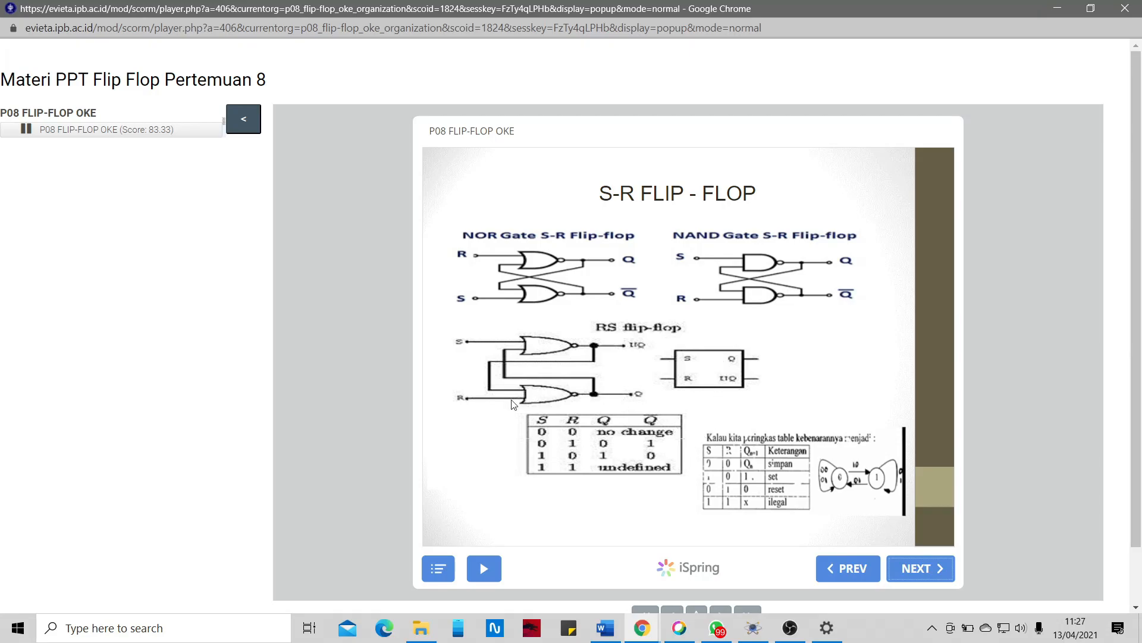
Step: Switch back to Proteus and examine the gate wiring of the NOR and NAND SR flip-flop circuits
left_click(753, 628)
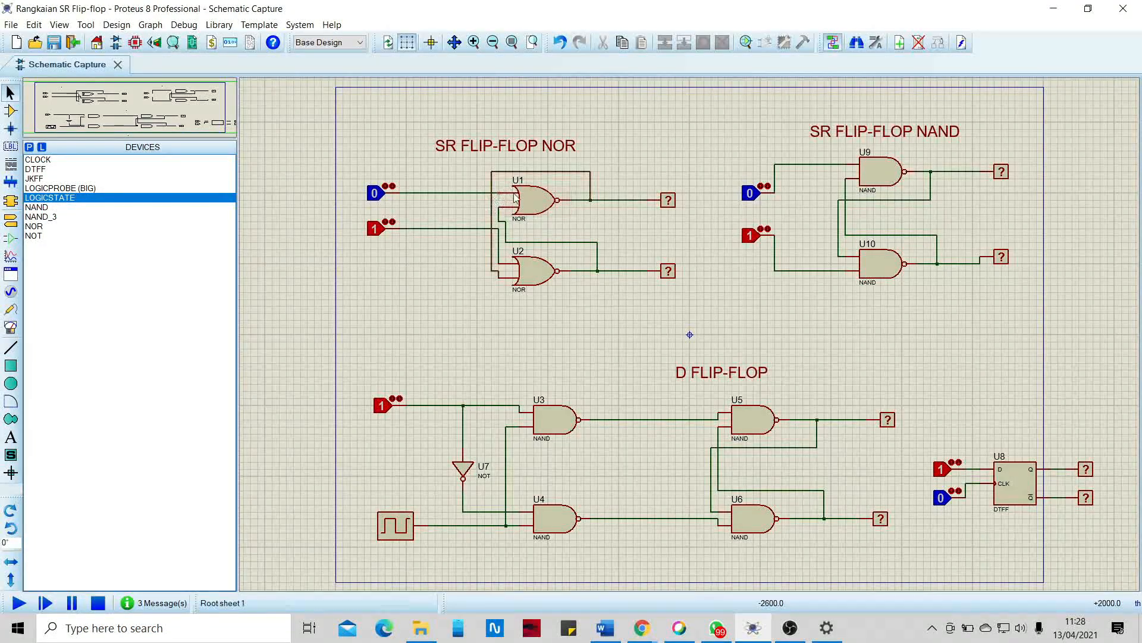
scroll(533, 209, "up", 1)
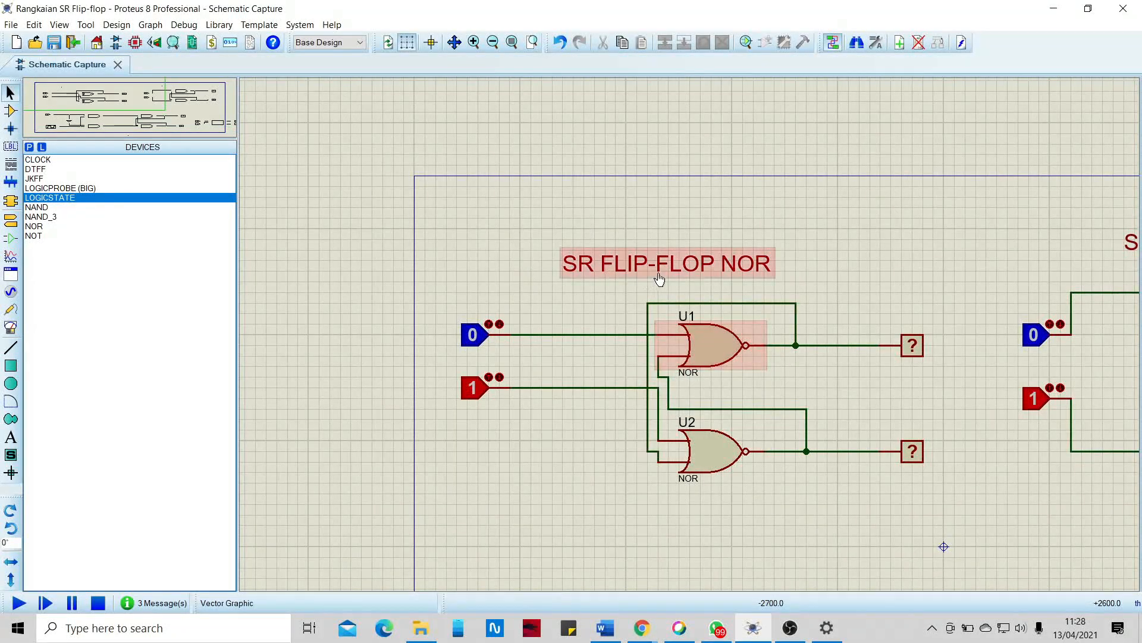
scroll(678, 280, "down", 1)
scroll(988, 319, "up", 1)
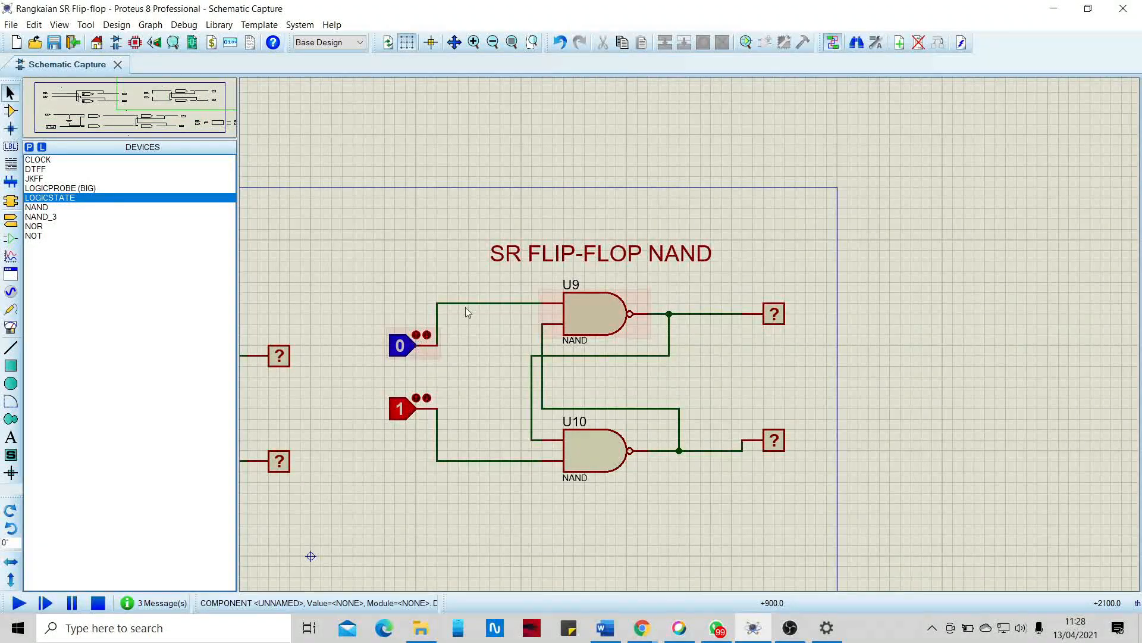
scroll(473, 344, "down", 1)
scroll(414, 360, "up", 1)
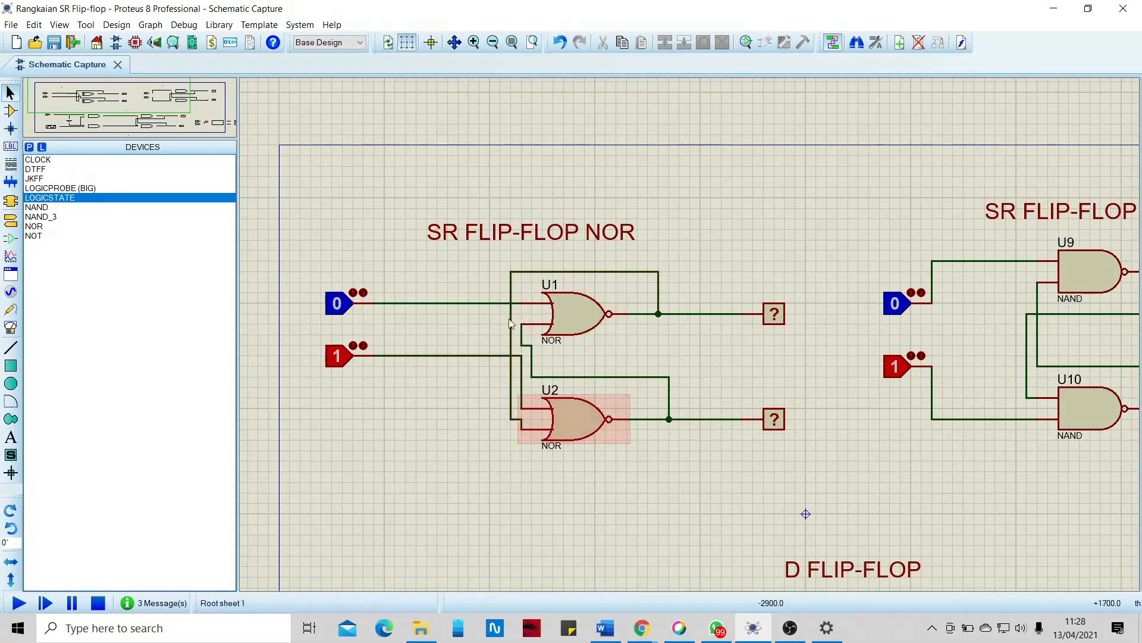
scroll(866, 356, "down", 1)
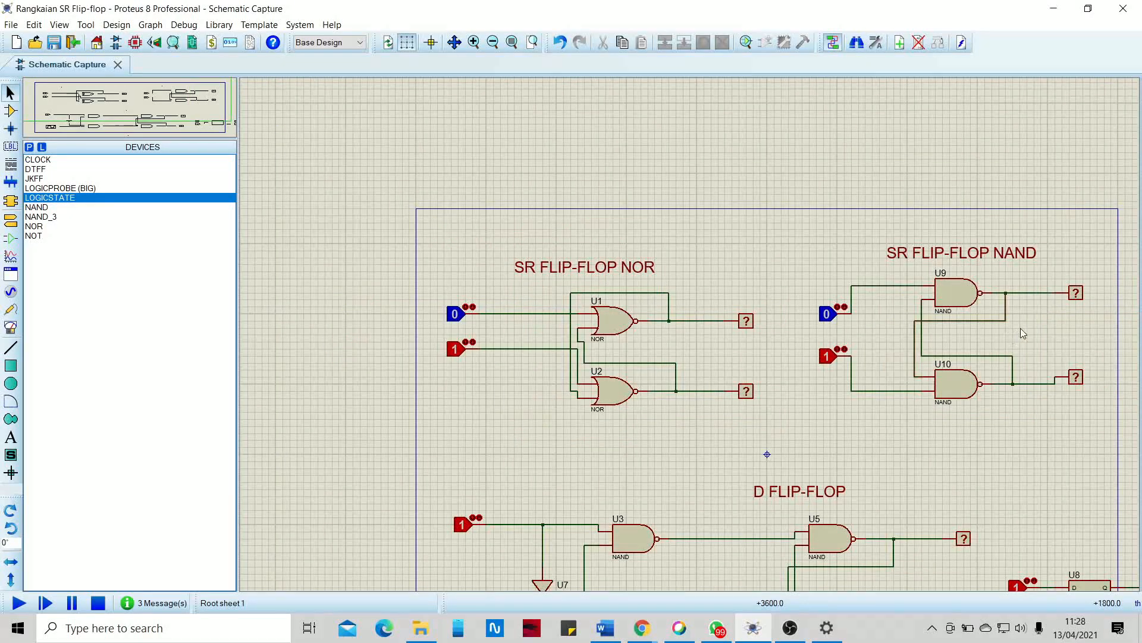
scroll(1020, 330, "up", 1)
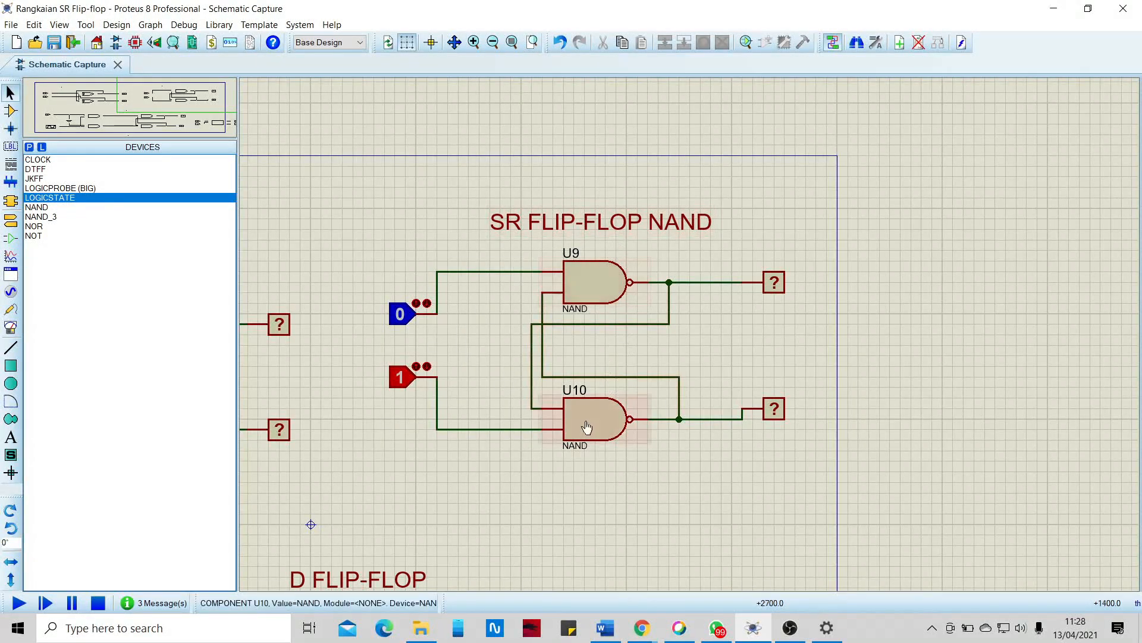
scroll(563, 305, "down", 1)
scroll(563, 333, "up", 1)
scroll(562, 351, "down", 1)
scroll(563, 363, "up", 1)
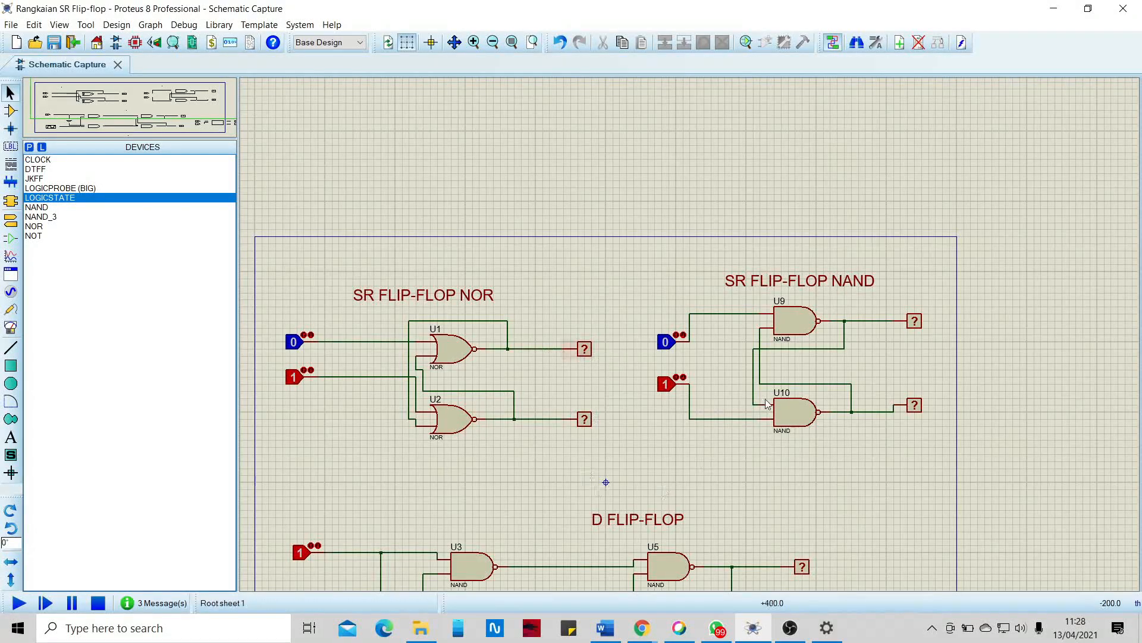
Step: Run the circuit simulation, and switch to Chrome to consult the S-R truth table
left_click(23, 604)
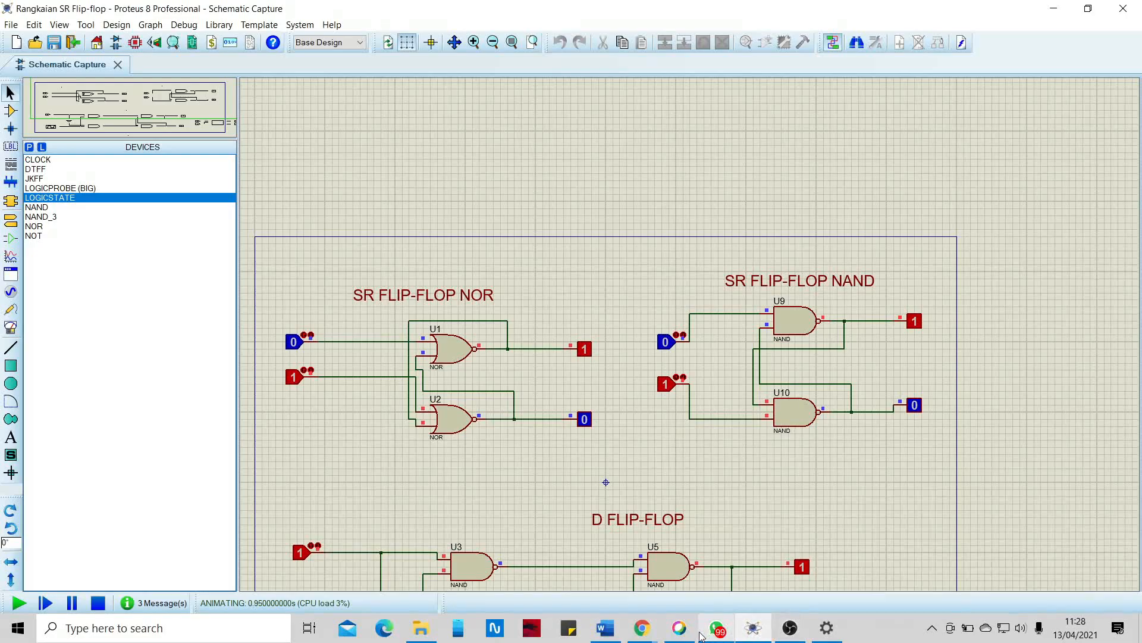
mouse_move(642, 628)
left_click(707, 586)
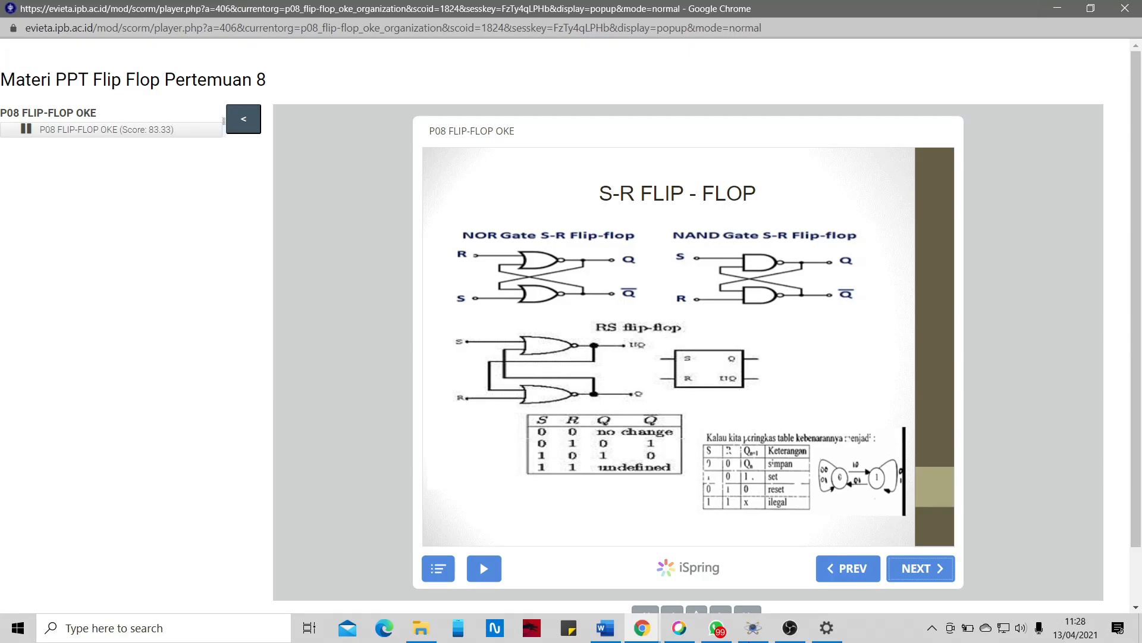
Step: In Proteus, toggle the lower logic states of the NOR and NAND SR flip-flops, leaving both at 0
left_click(753, 628)
left_click(297, 384)
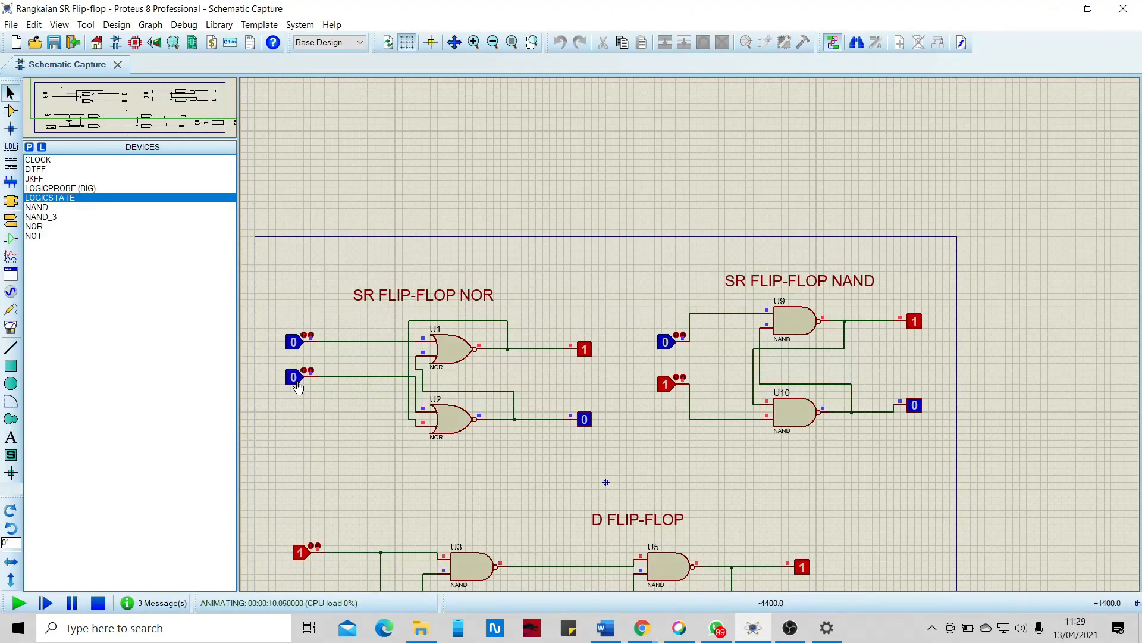
left_click(666, 385)
left_click(303, 381)
left_click(303, 381)
left_click(303, 381)
left_click(303, 381)
left_click(673, 388)
left_click(672, 388)
left_click(672, 388)
left_click(672, 388)
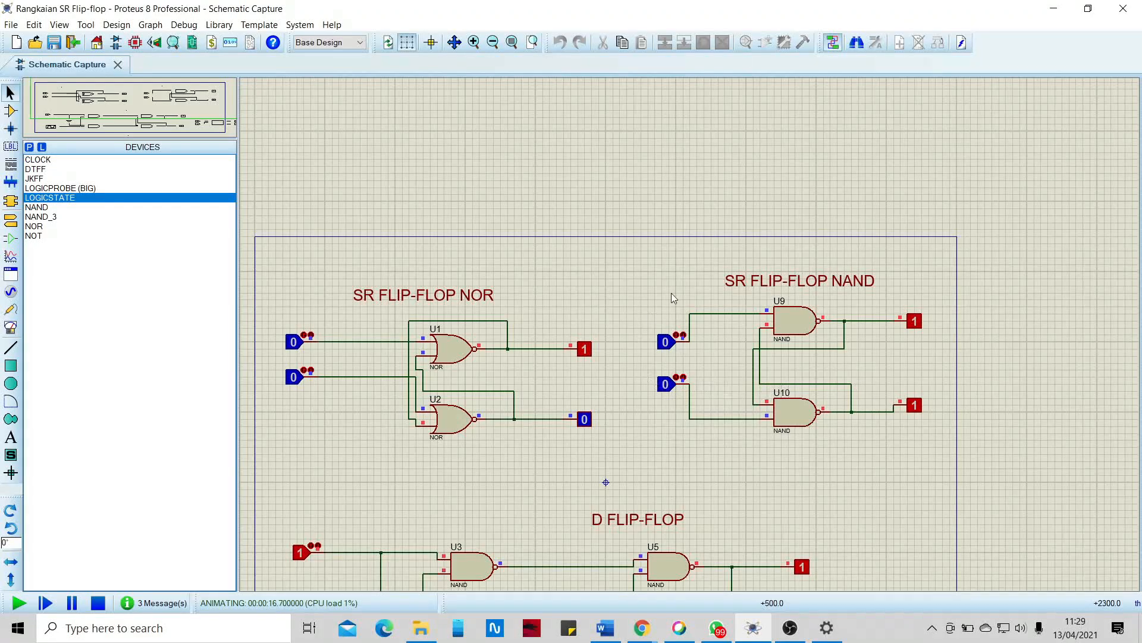
Step: Consult the S-R truth table in Chrome, and set the lower inputs of both SR flip-flops in Proteus to 1
left_click(642, 629)
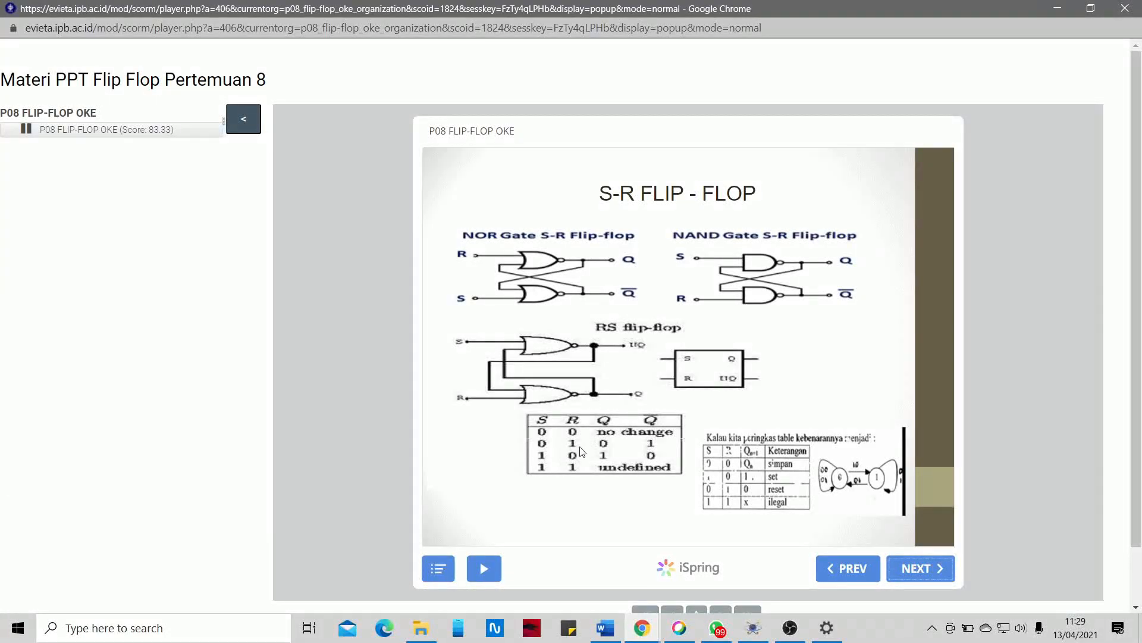
left_click(753, 628)
left_click(292, 378)
left_click(665, 384)
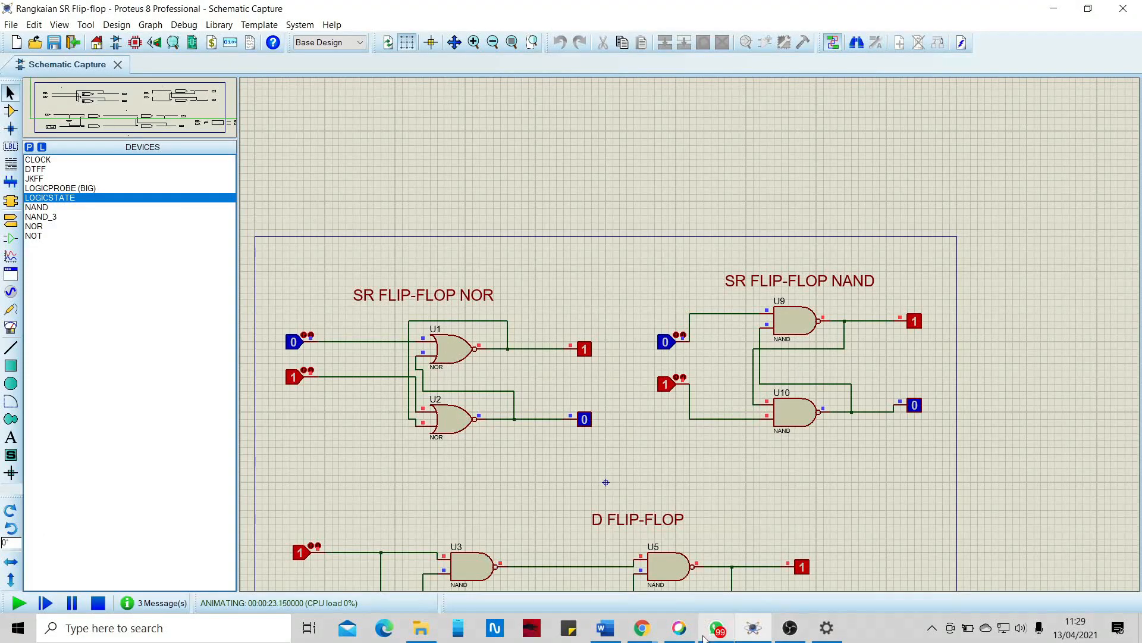
Step: Compare the simulated outputs of both SR flip-flops in Proteus with the S-R truth table in Chrome
mouse_move(642, 628)
left_click(720, 574)
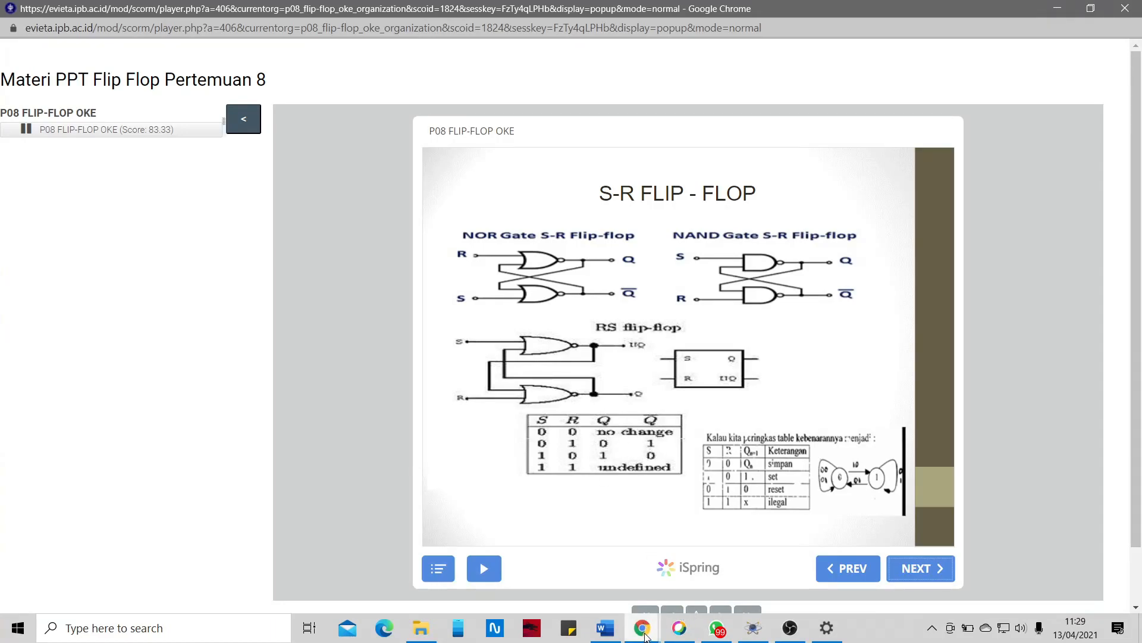
left_click(753, 628)
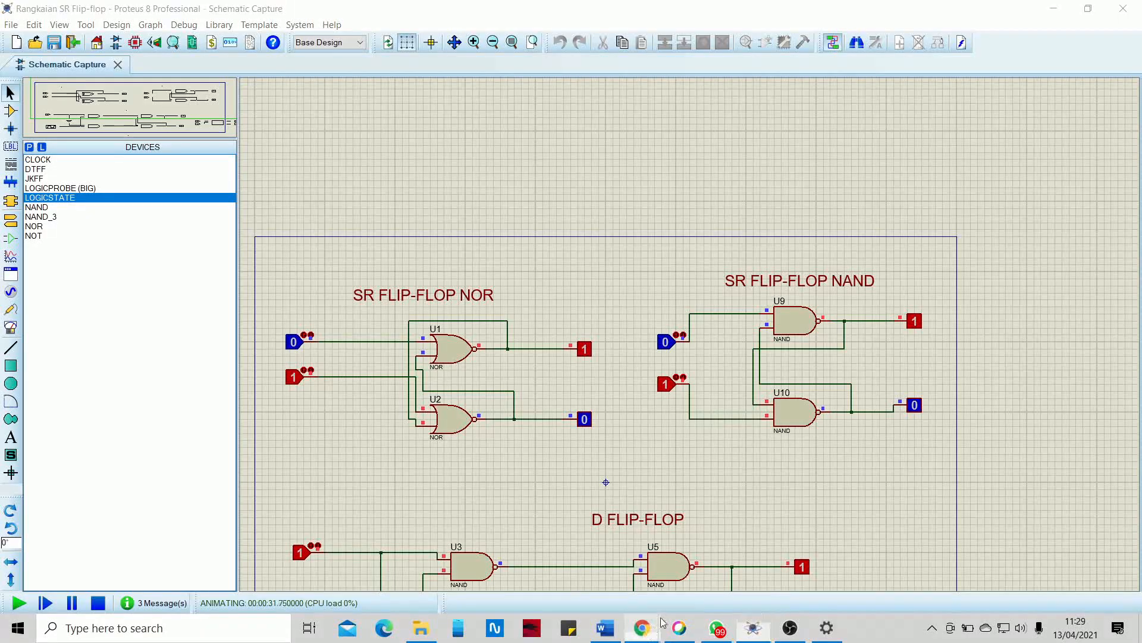
mouse_move(643, 624)
left_click(598, 508)
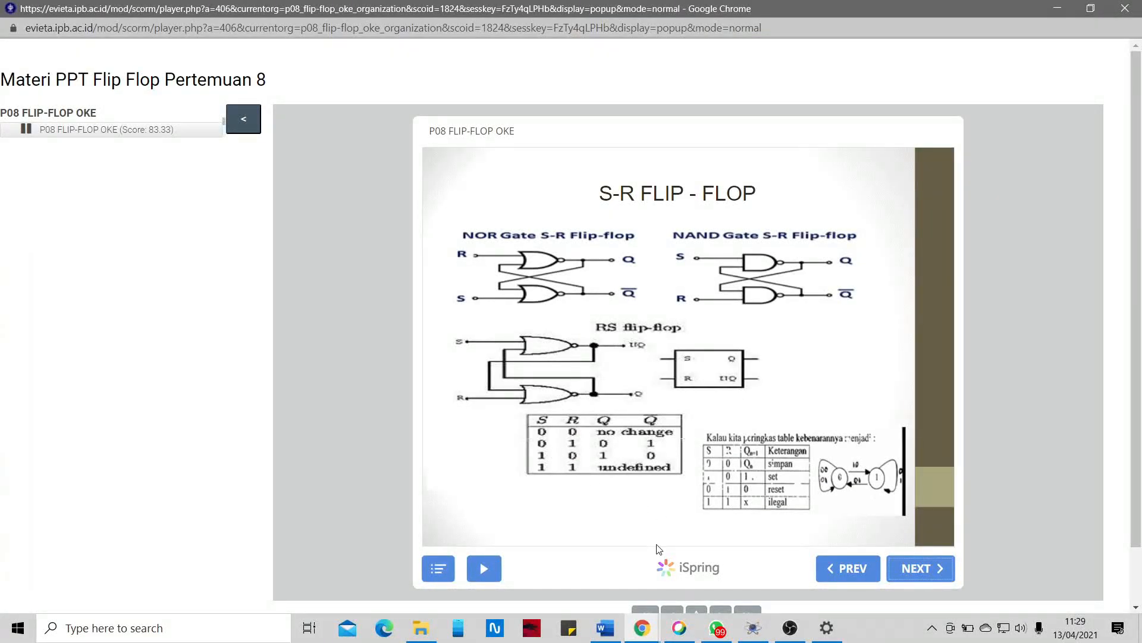
left_click(642, 619)
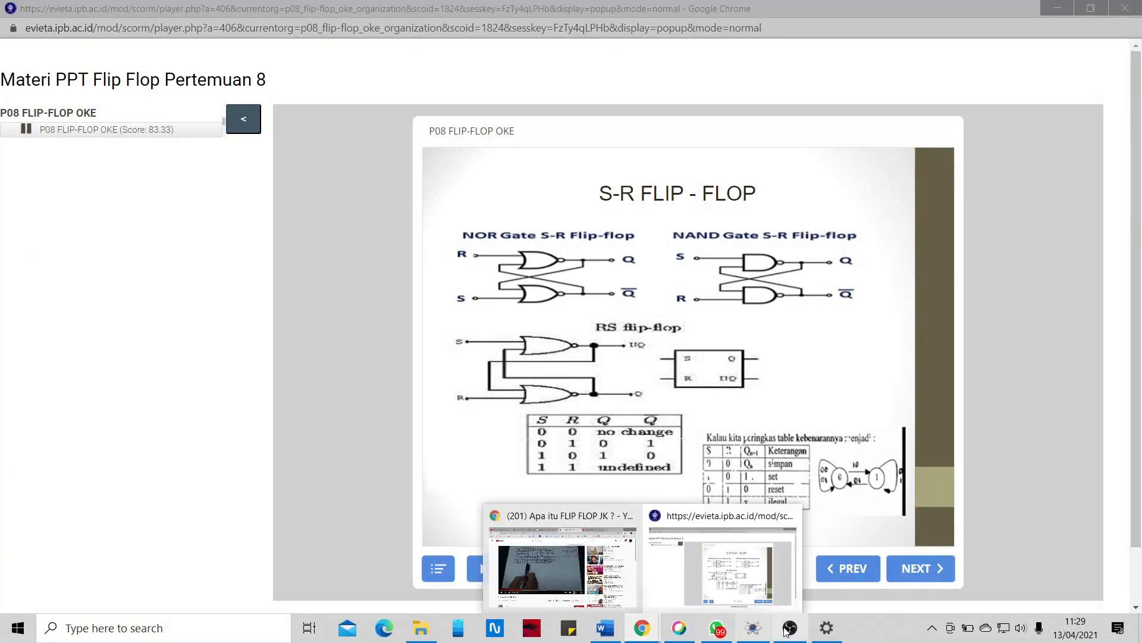
Step: In Proteus, set the upper input to 1 and the lower input to 0 on both the NOR and NAND SR flip-flops
left_click(754, 628)
left_click(294, 342)
left_click(294, 377)
left_click(665, 343)
left_click(666, 381)
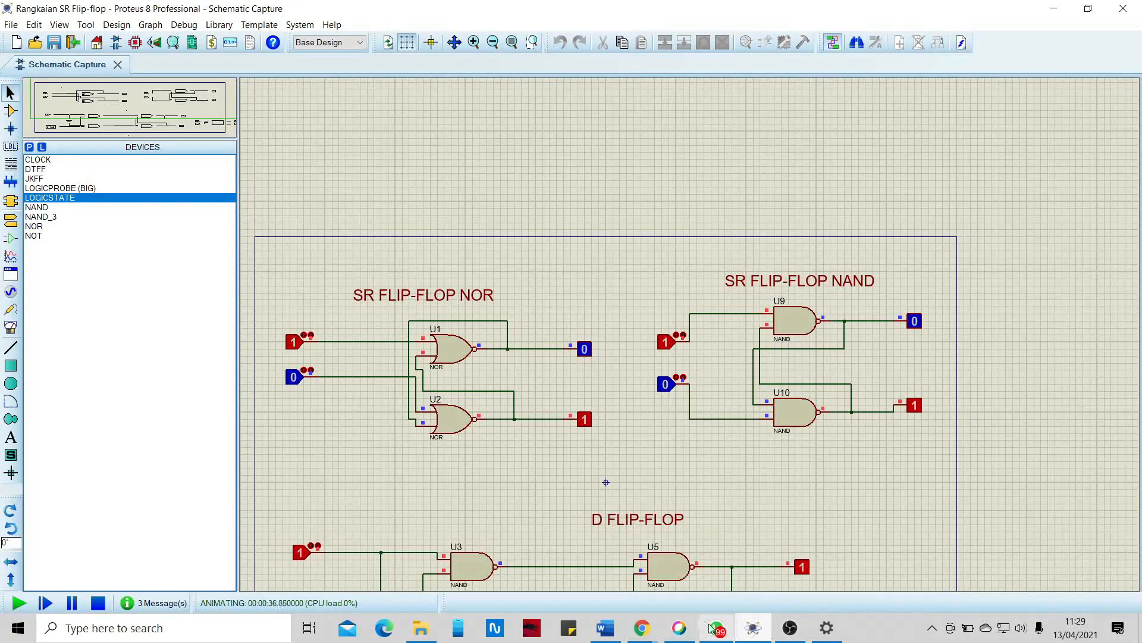
Step: Recheck the S-R truth table in Chrome, and change the lower inputs of both SR flip-flops in Proteus to 1
mouse_move(642, 629)
left_click(704, 591)
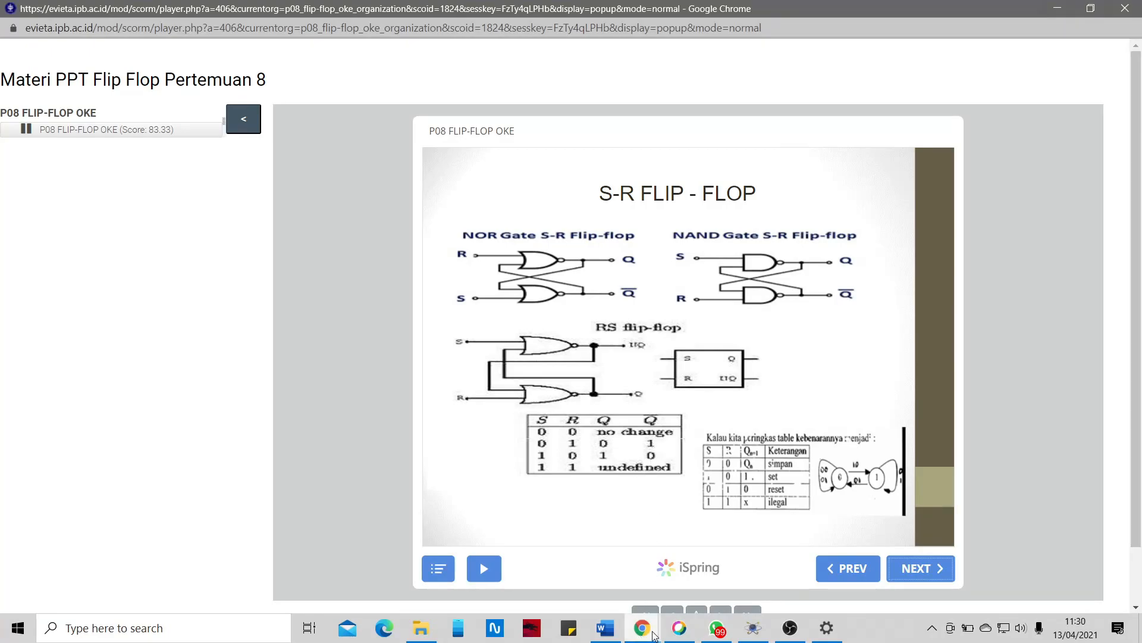
left_click(753, 628)
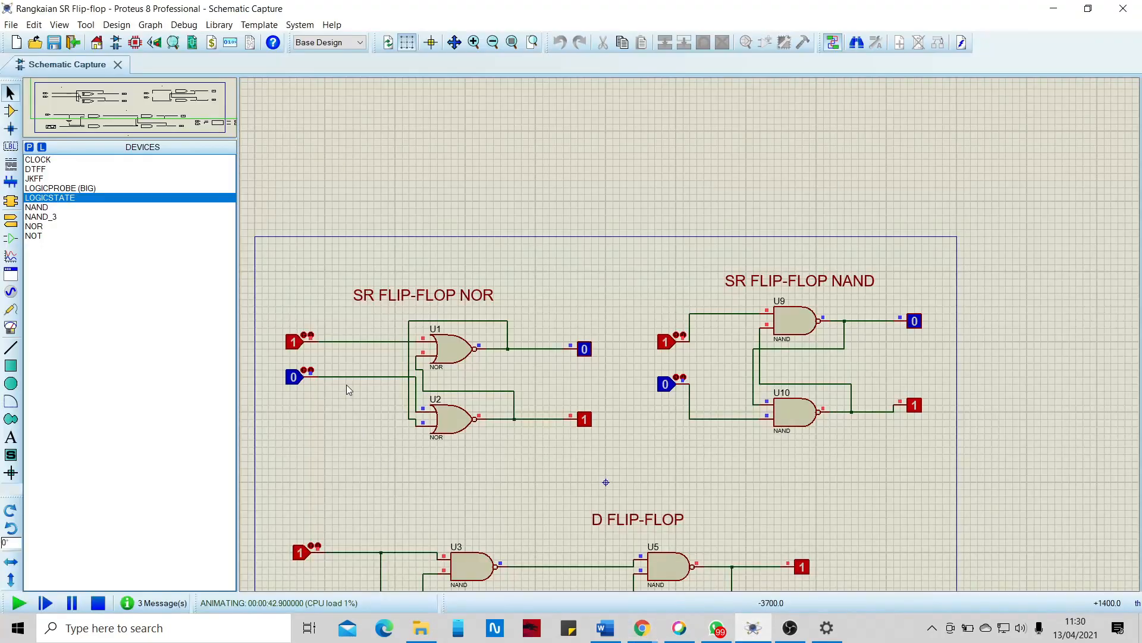
left_click(293, 376)
left_click(666, 383)
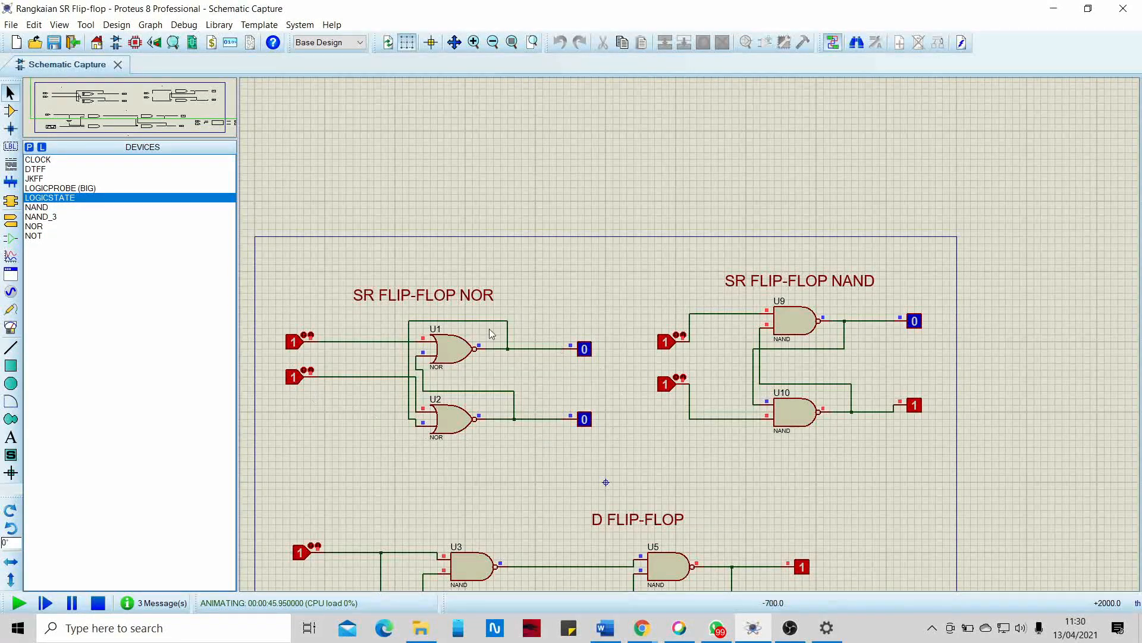
Step: Bring the D flip-flop circuit into view and stop the simulation
scroll(619, 428, "down", 1)
scroll(655, 357, "up", 2)
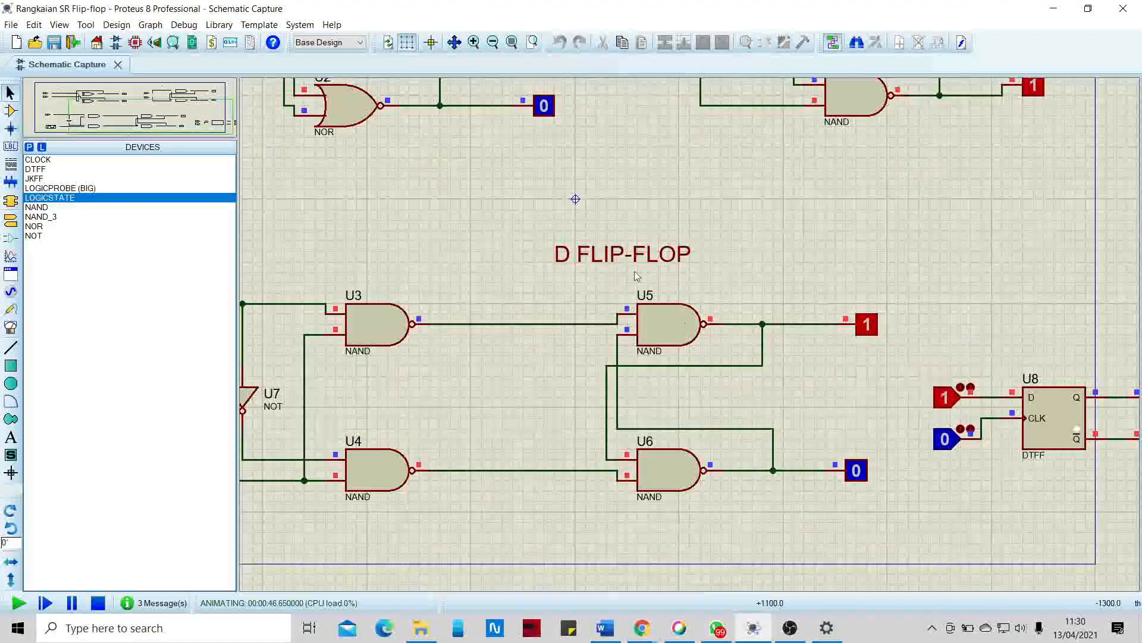
scroll(608, 297, "down", 1)
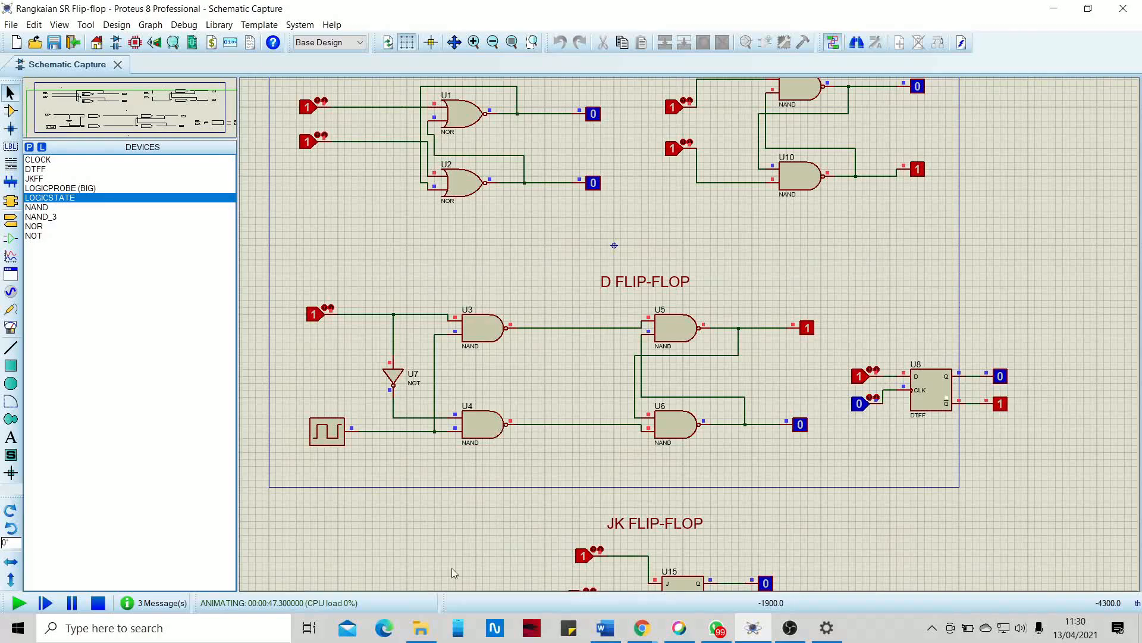
left_click(98, 603)
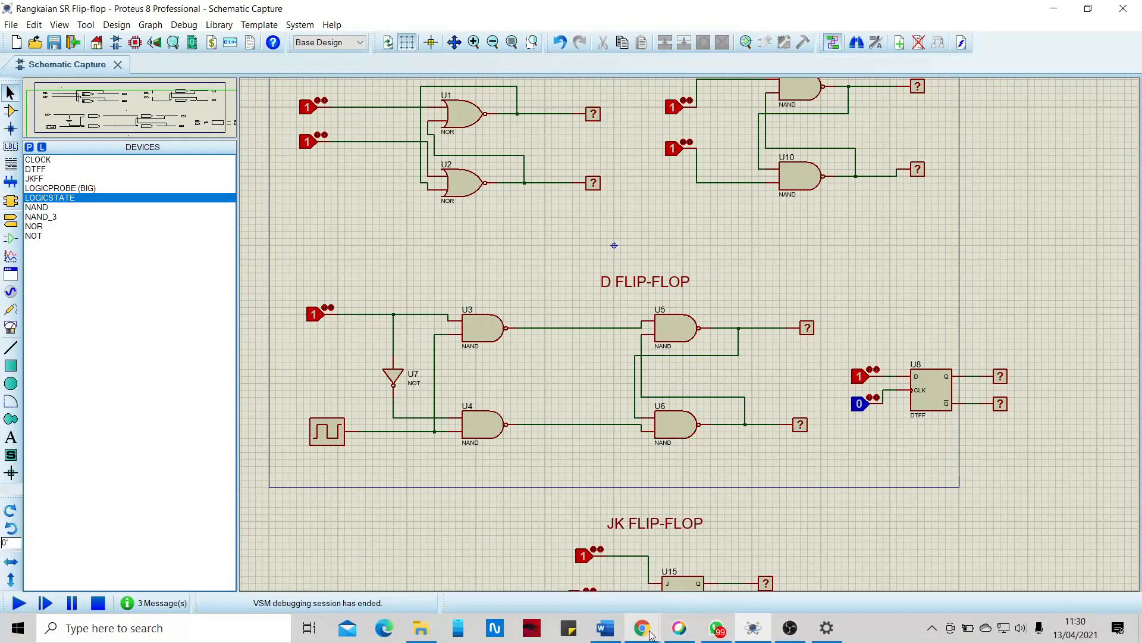
left_click(798, 634)
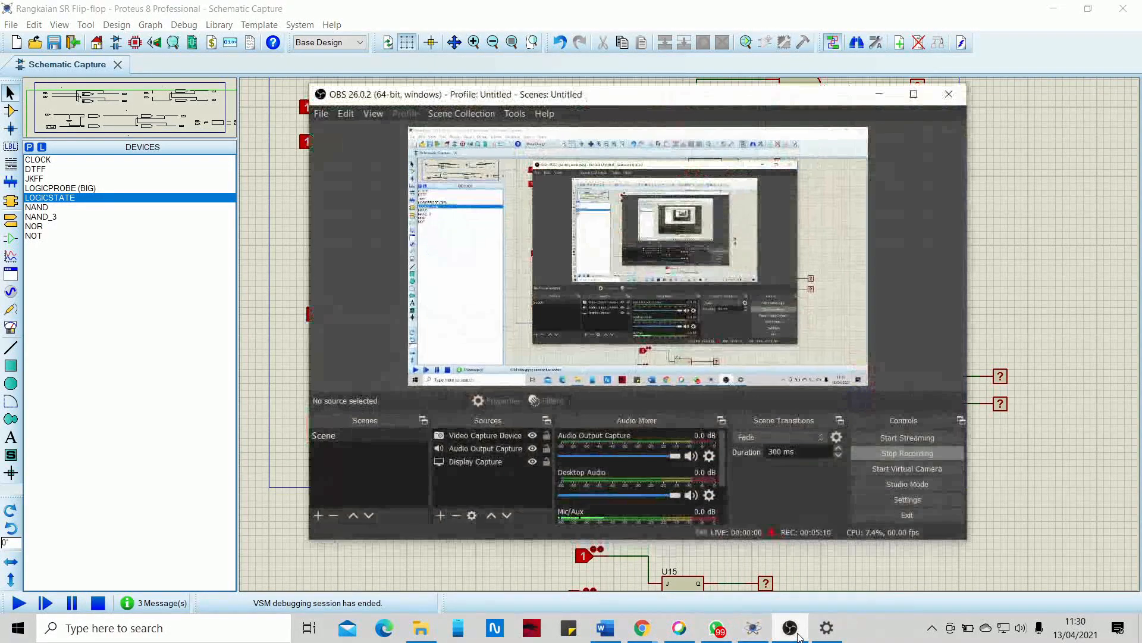
left_click(791, 630)
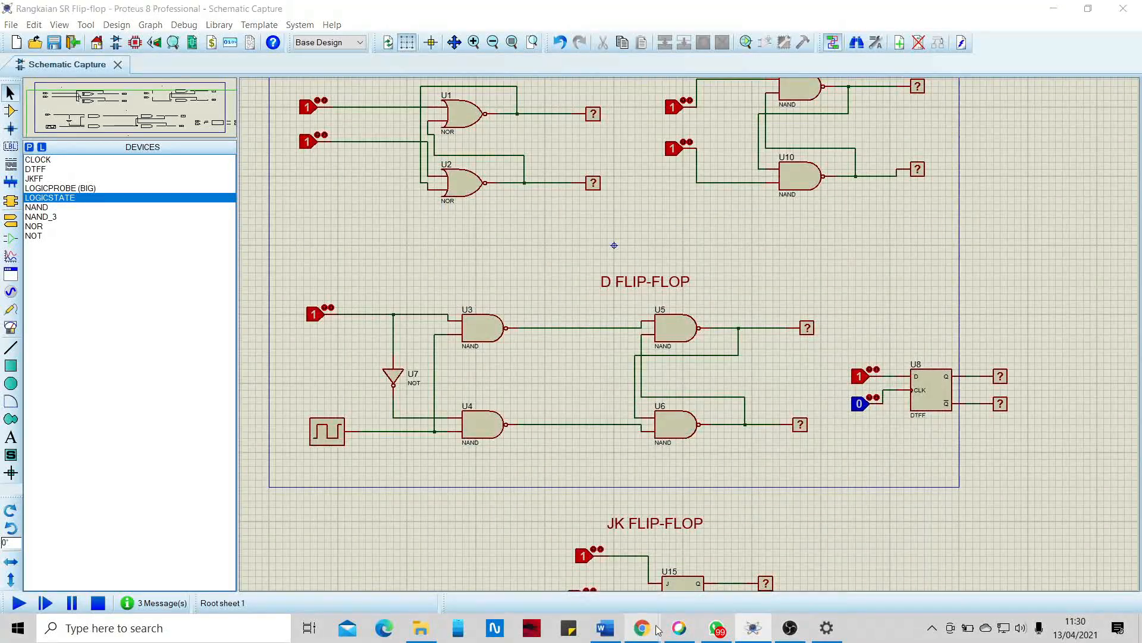
Step: Open the D Flip-flop slide in Chrome and compare its logic diagram with the D flip-flop circuit in Proteus
mouse_move(657, 629)
left_click(703, 572)
left_click(902, 569)
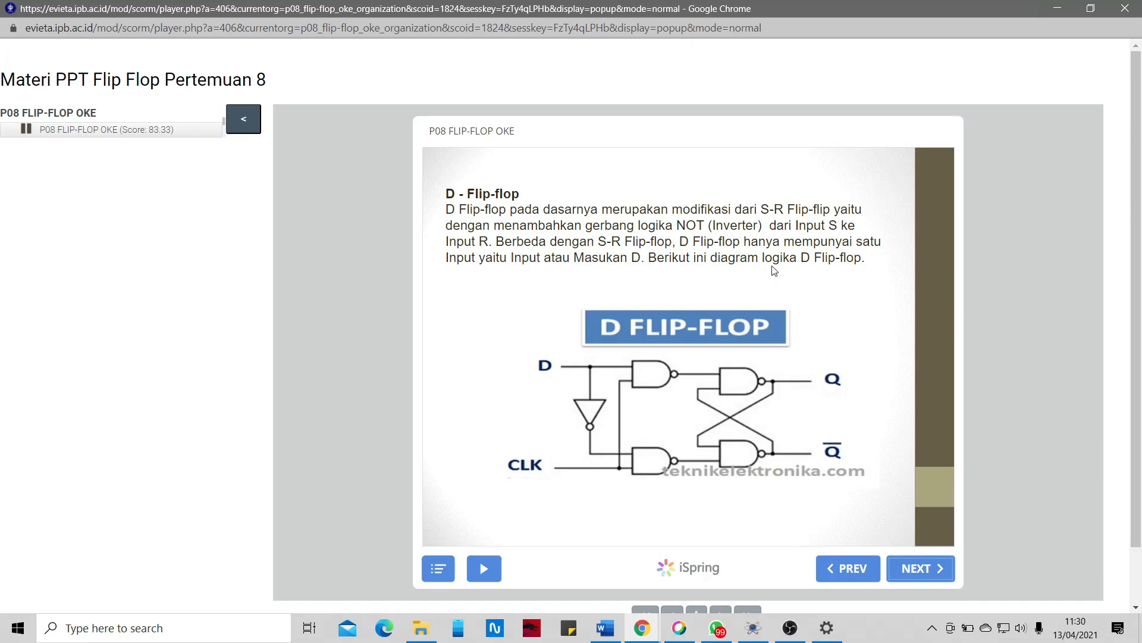
left_click(758, 633)
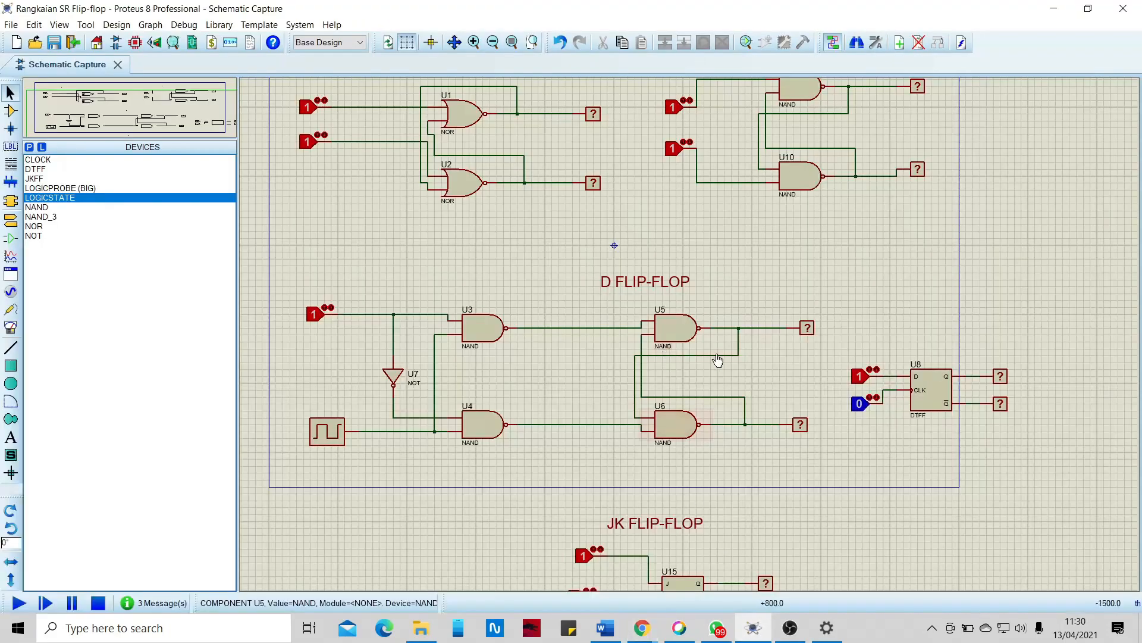
left_click(755, 628)
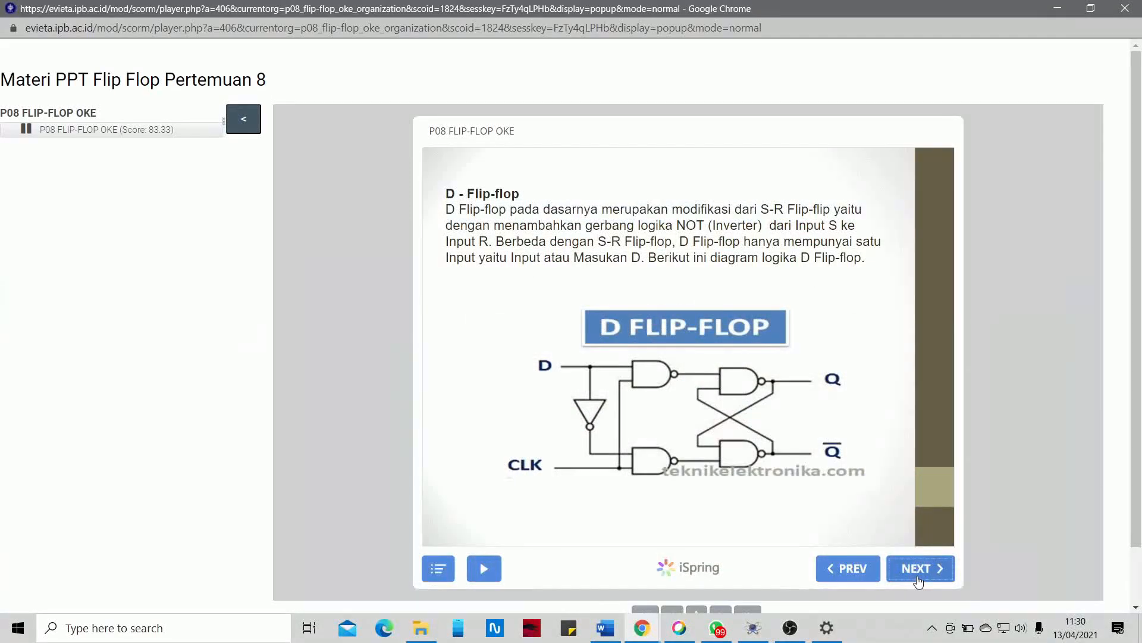
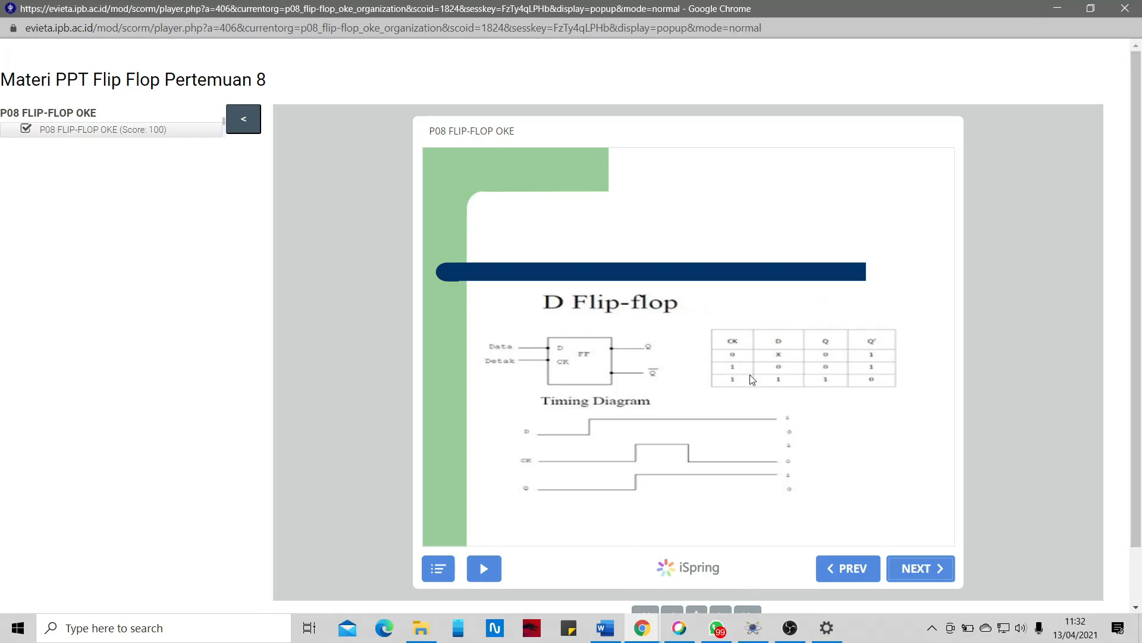
Step: Switch to Proteus and set the data input of the gate-built D flip-flop to 0
left_click(753, 627)
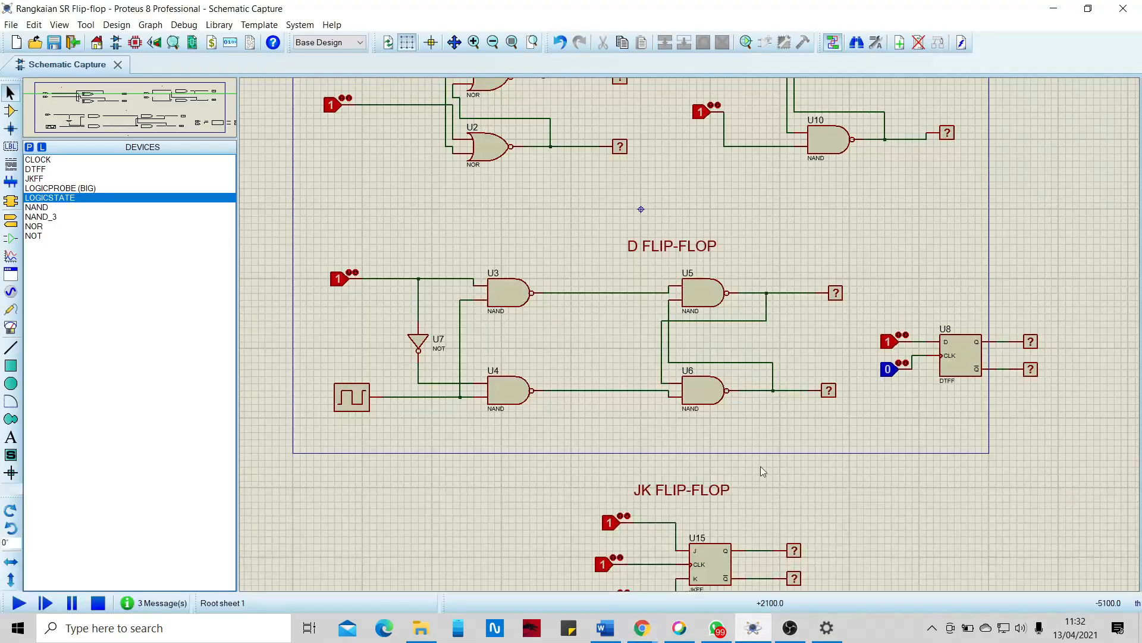
left_click(338, 280)
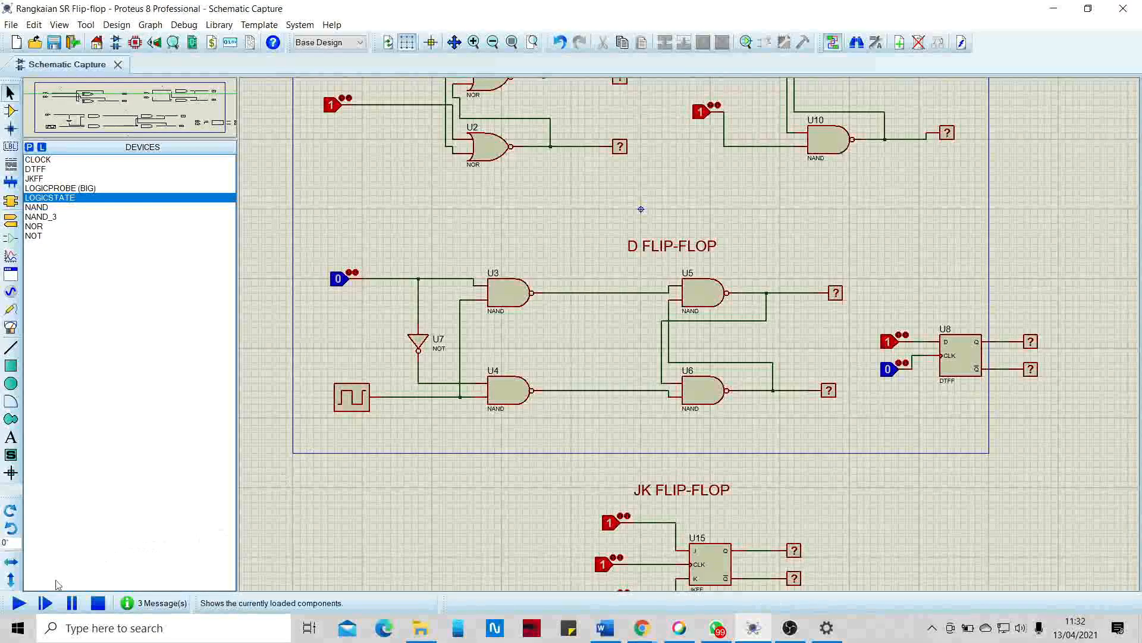
Step: Start the simulation and compare the D flip-flop outputs with the truth table on the D Flip-flop slide in Chrome
left_click(19, 602)
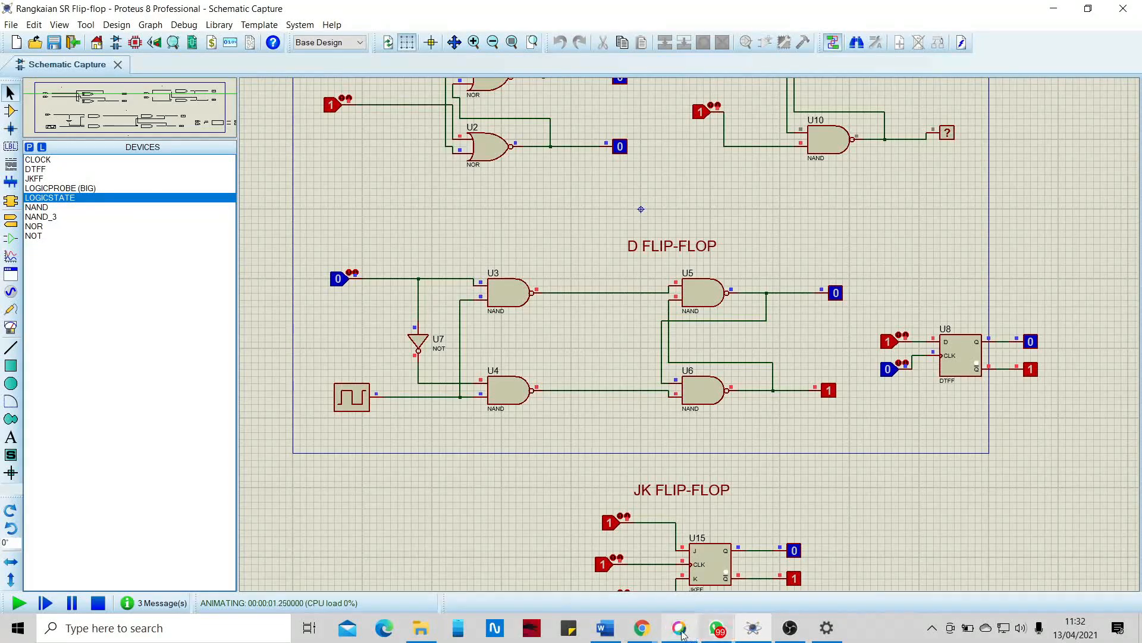
mouse_move(640, 626)
left_click(728, 587)
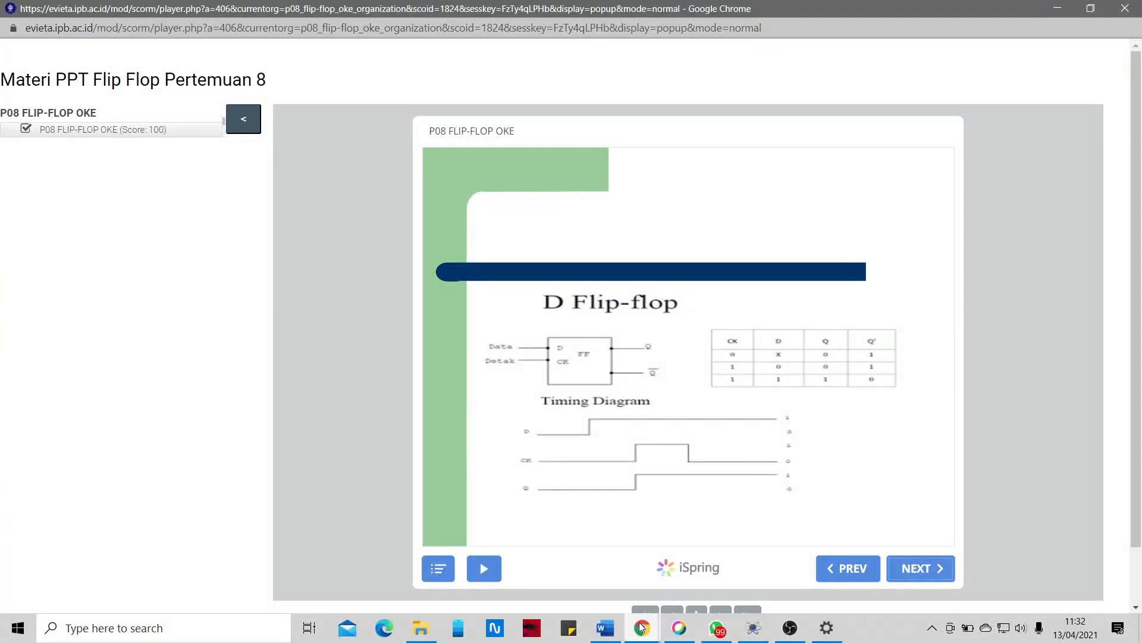
left_click(754, 628)
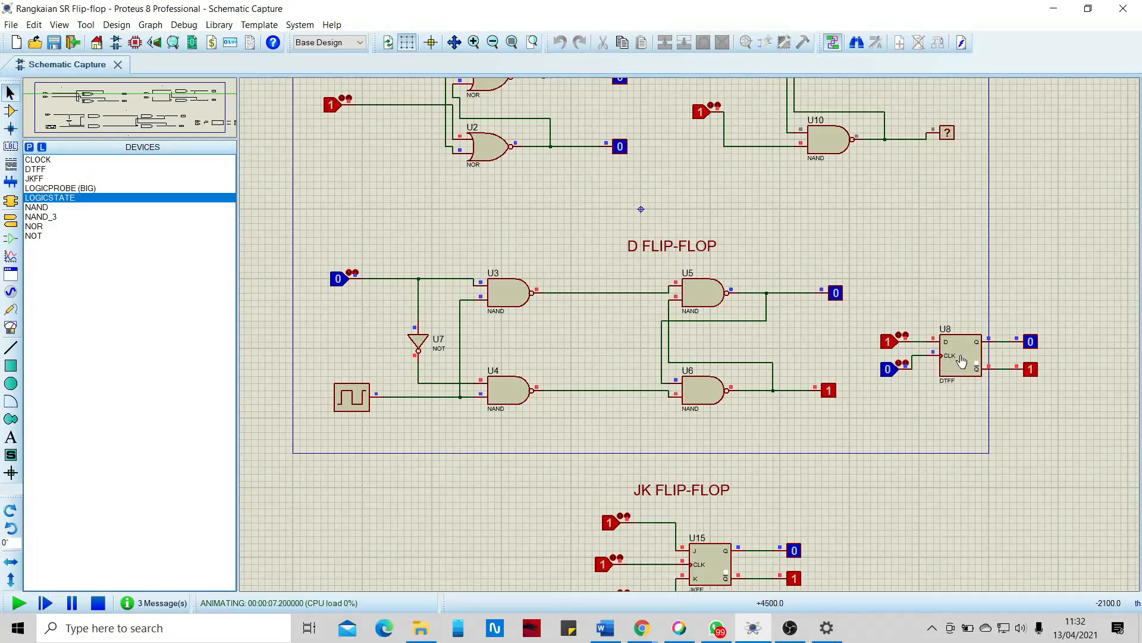
Step: Set U8's D input to 0 and its clock input to 1, checking each change against the D flip-flop truth table in Chrome
left_click(894, 343)
left_click(638, 634)
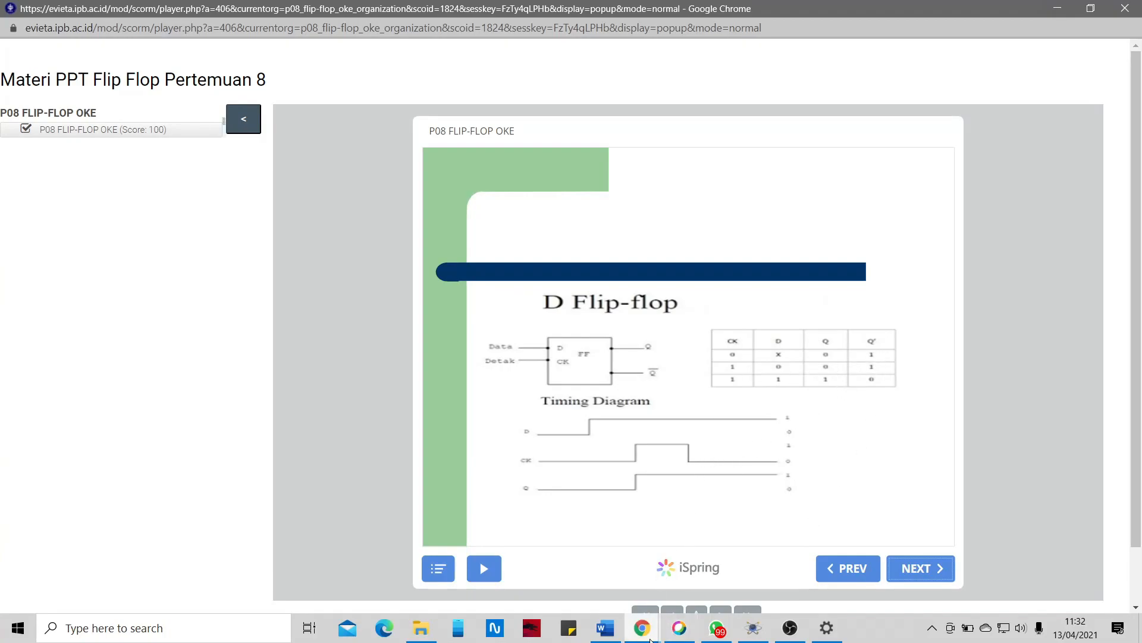
left_click(753, 628)
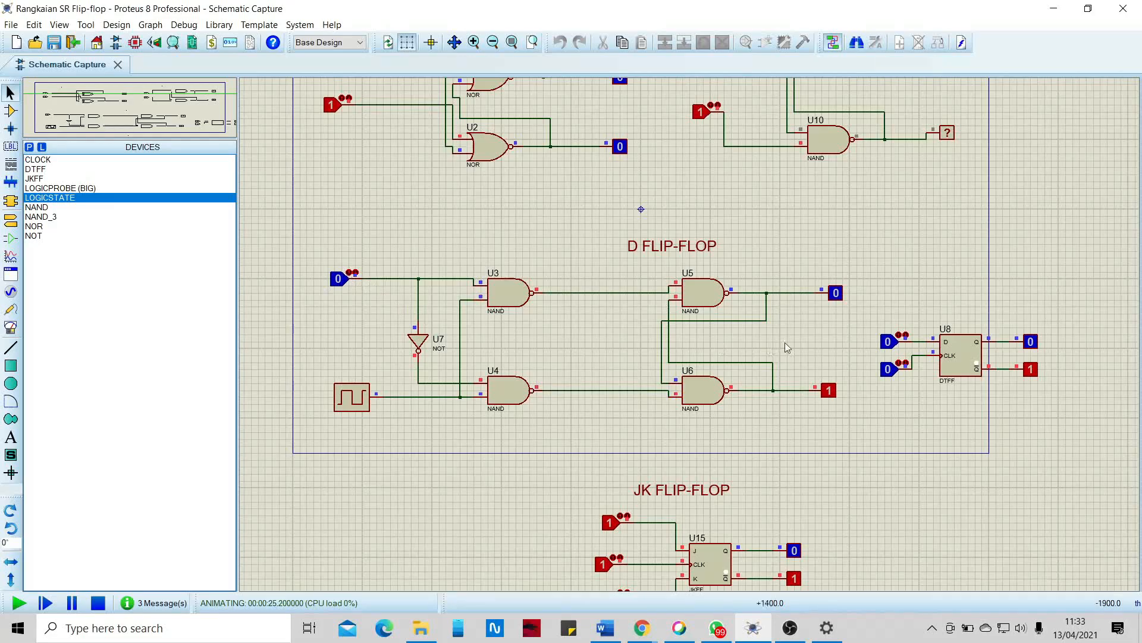
left_click(890, 370)
mouse_move(642, 627)
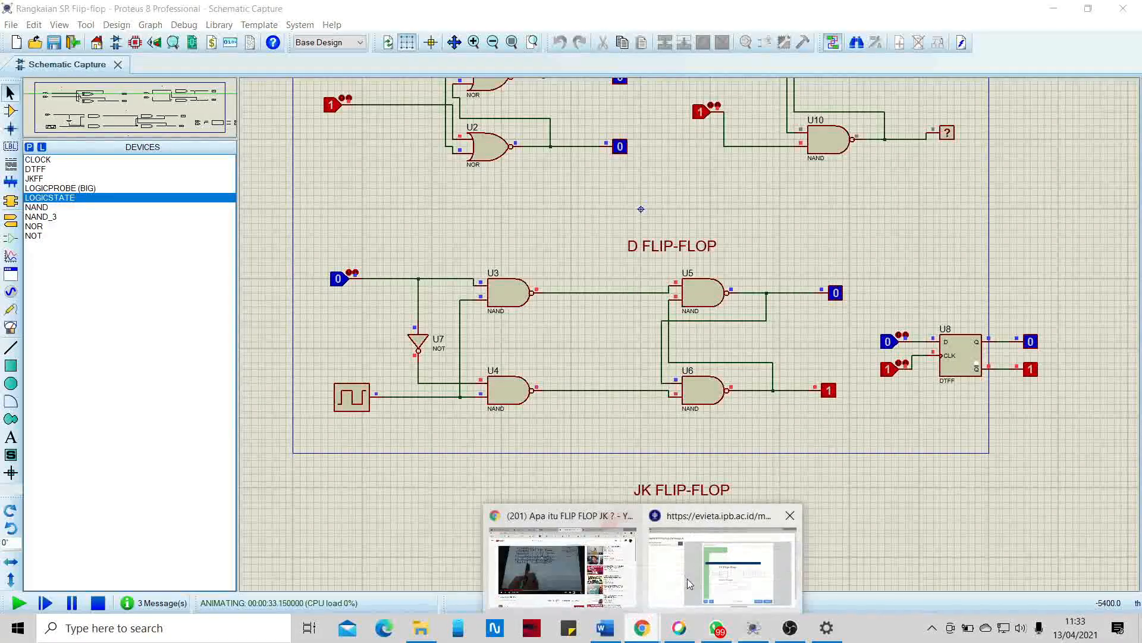
left_click(687, 579)
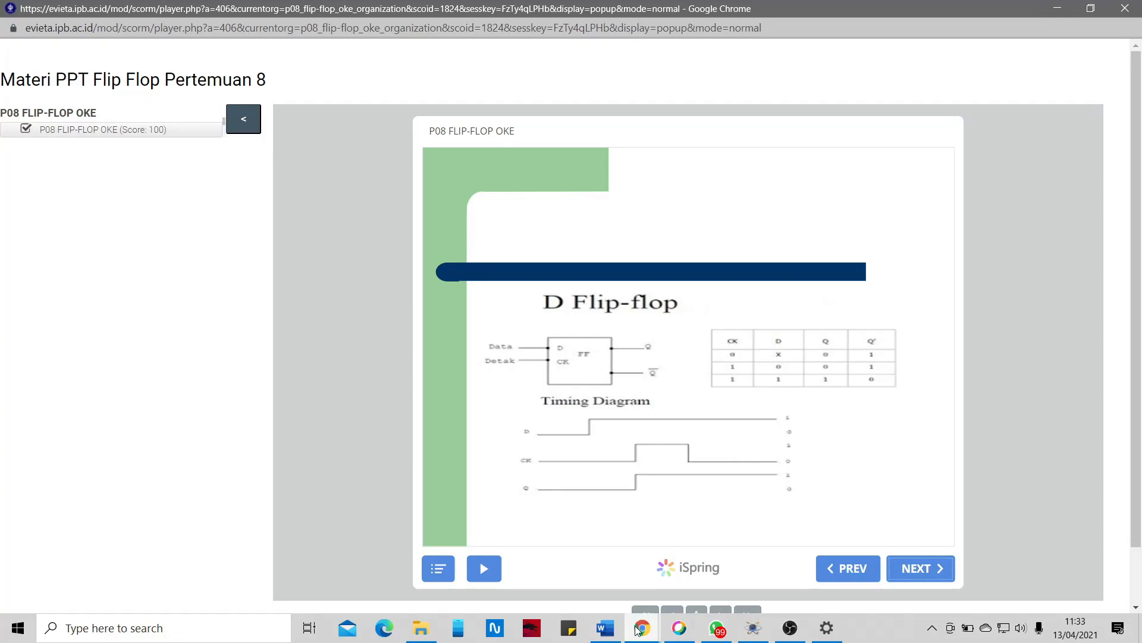
left_click(753, 627)
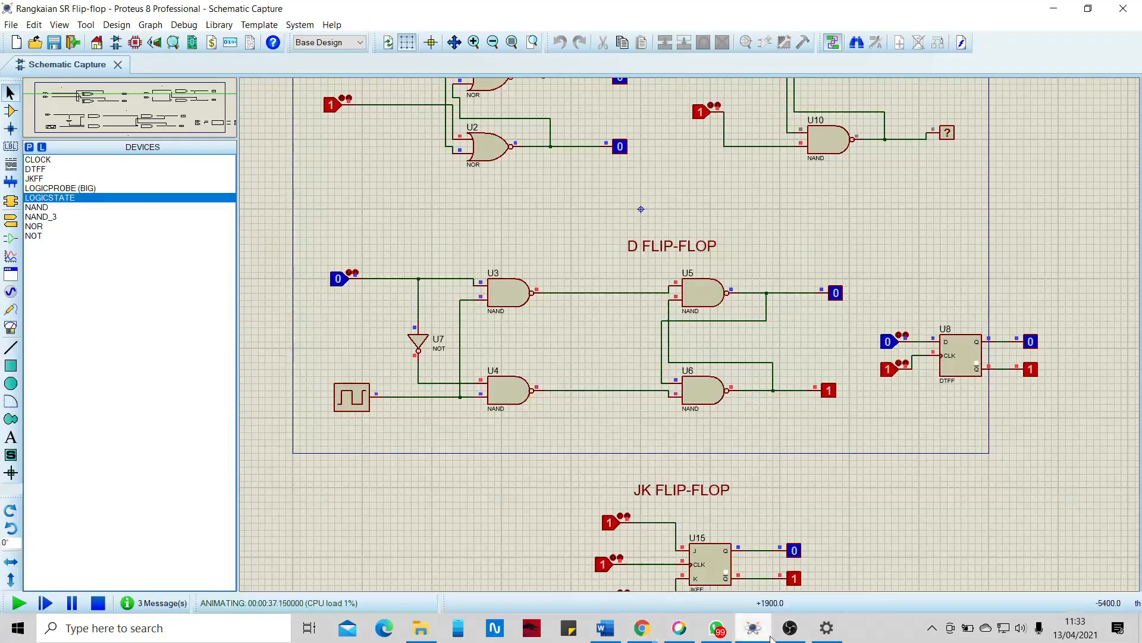
Step: Set the data inputs of the gate-built D flip-flop and of U8 to 1, and toggle U8's clock until it ends at 0
left_click(337, 279)
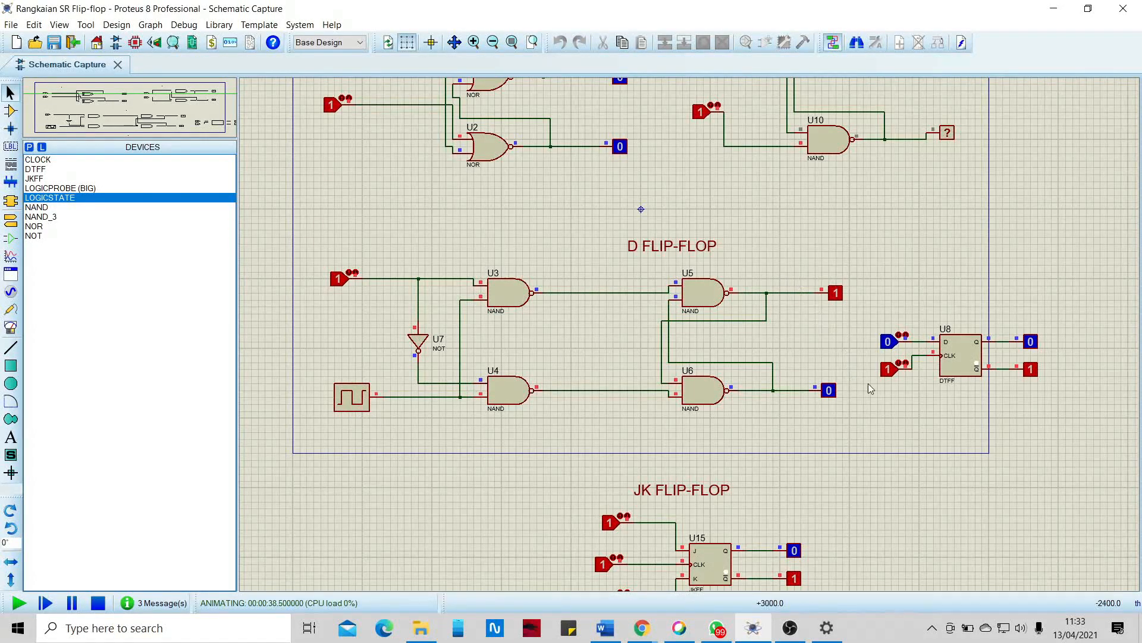
left_click(889, 346)
left_click(889, 370)
left_click(890, 370)
left_click(890, 371)
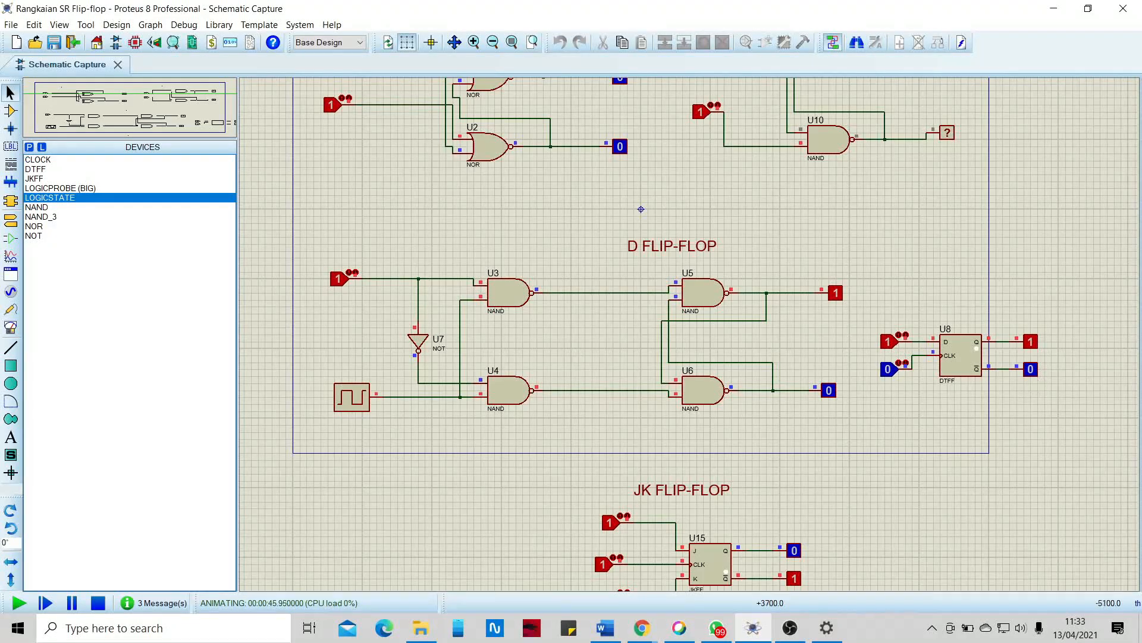
Step: Switch to the course slides in Chrome and advance past the J-K logic diagram to the JK Flip-Flop truth table
mouse_move(688, 630)
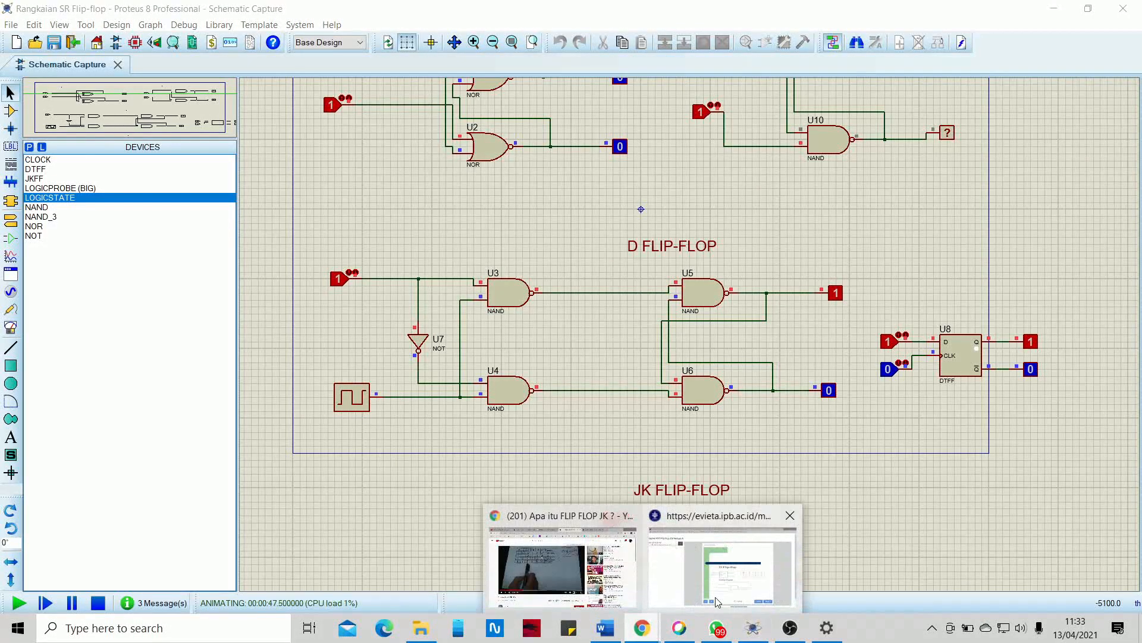
left_click(730, 511)
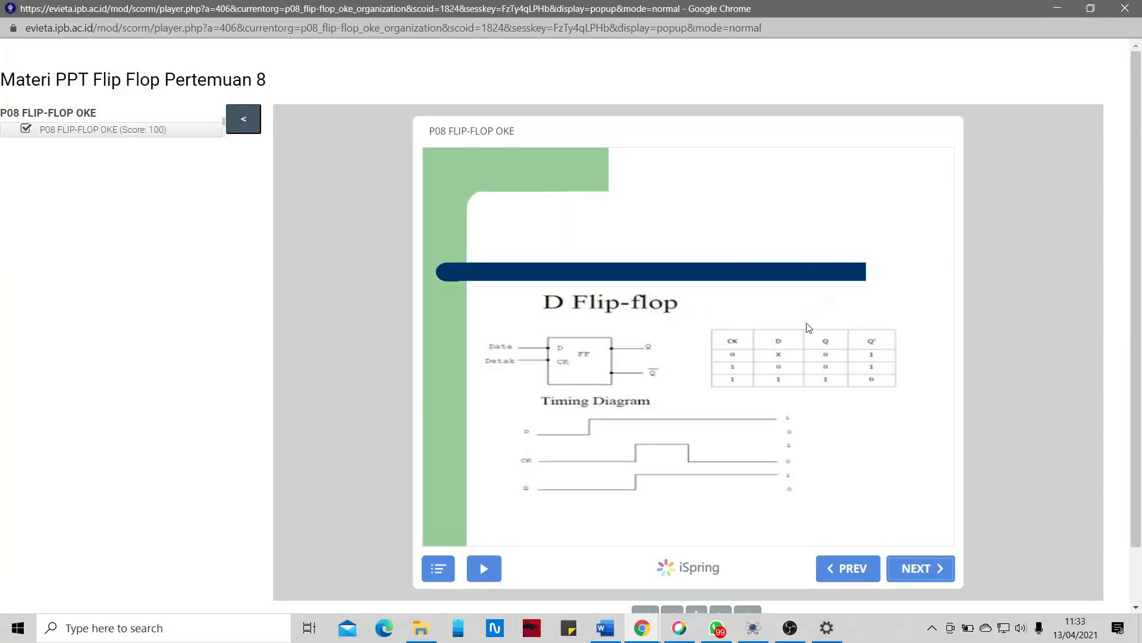
left_click(926, 577)
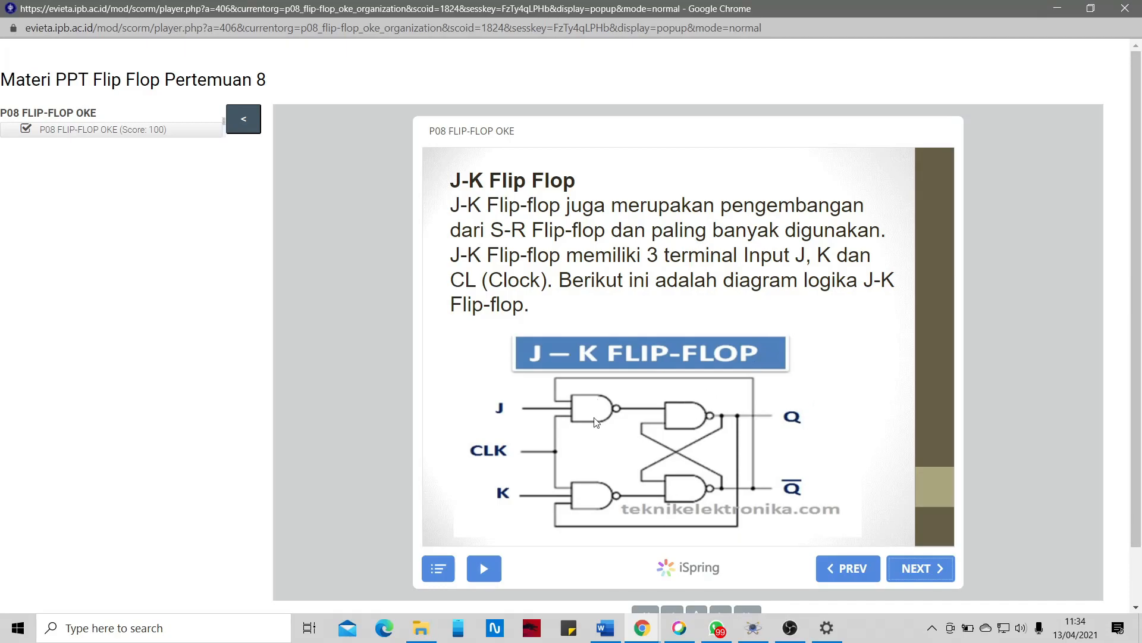
left_click(931, 570)
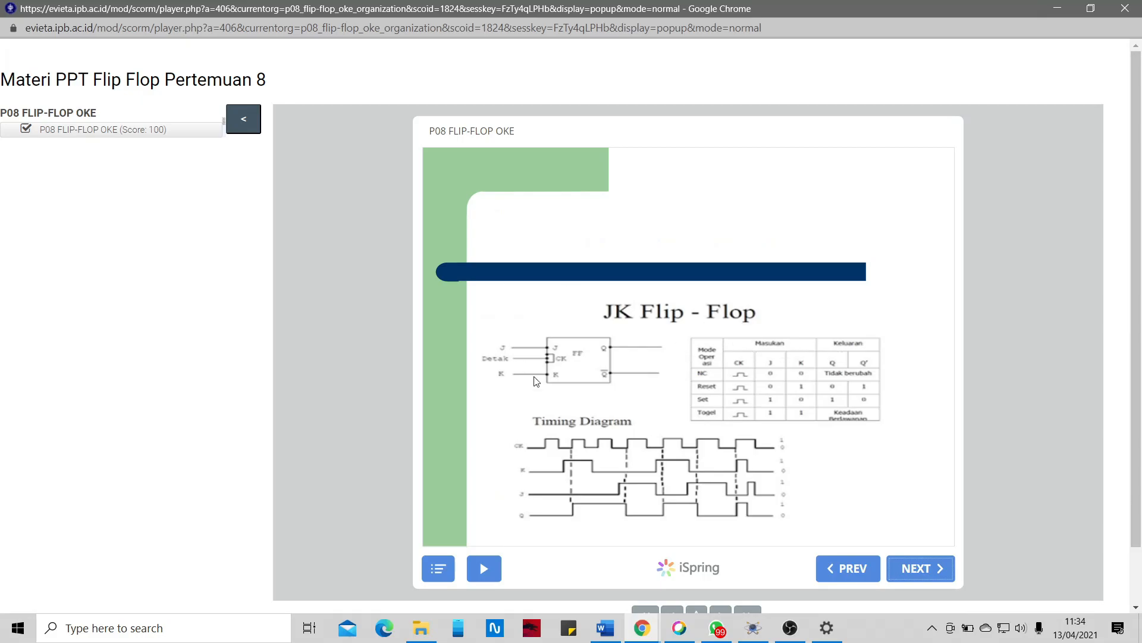
Step: Bring the JK flip-flop circuit into view in Proteus and compare its inputs with the JK Flip-Flop slide in Chrome
left_click(767, 633)
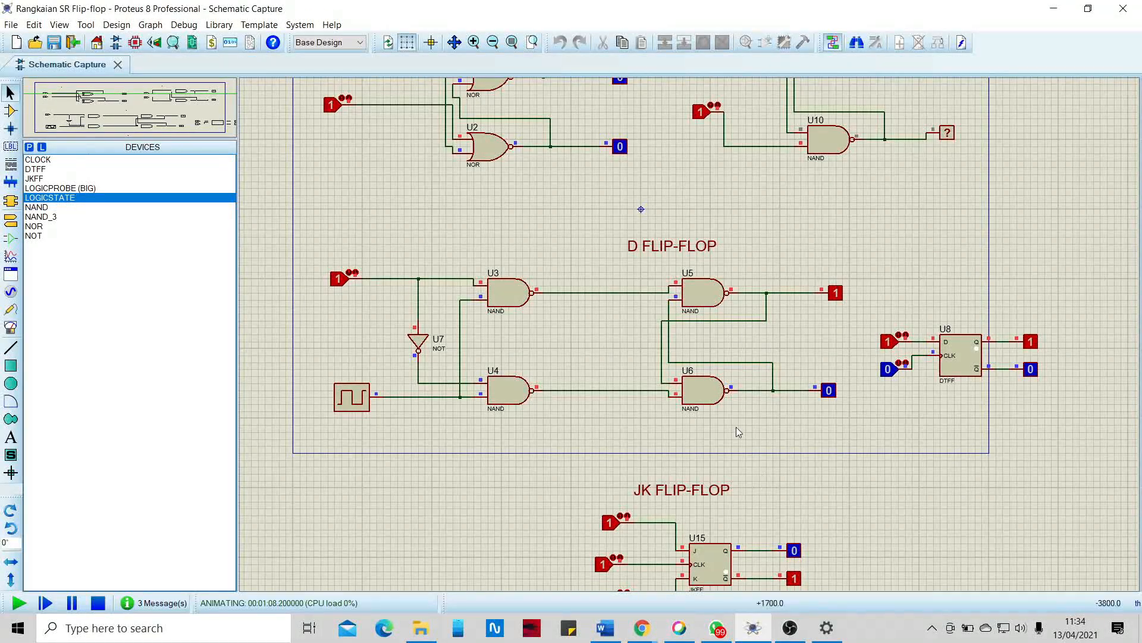
scroll(737, 427, "down", 2)
scroll(667, 545, "up", 4)
scroll(682, 343, "up", 1)
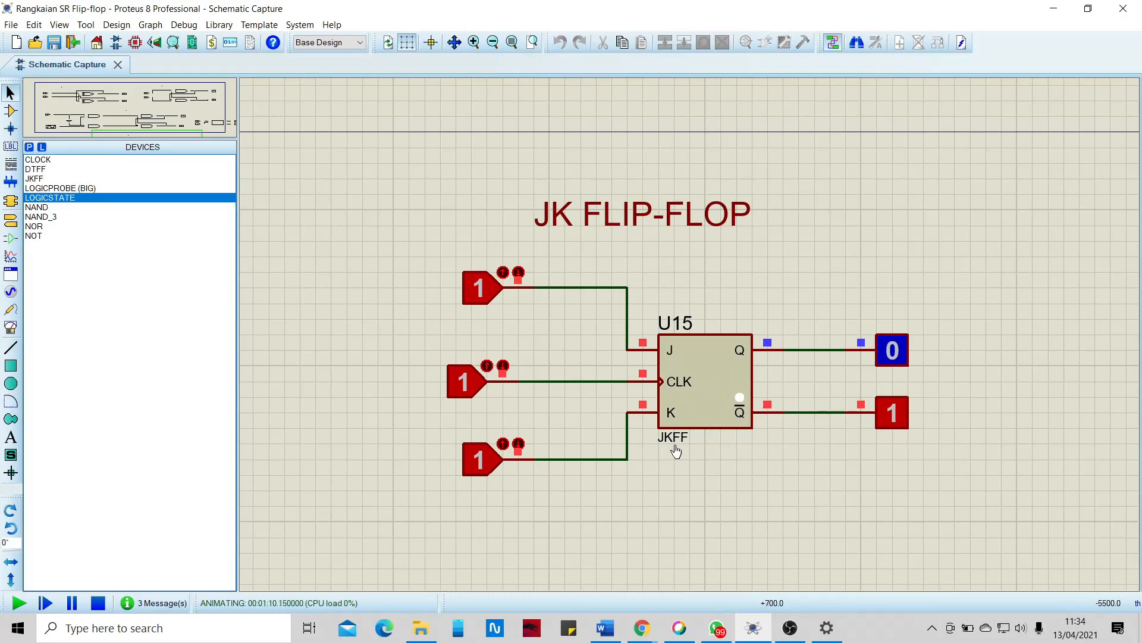
scroll(637, 337, "down", 1)
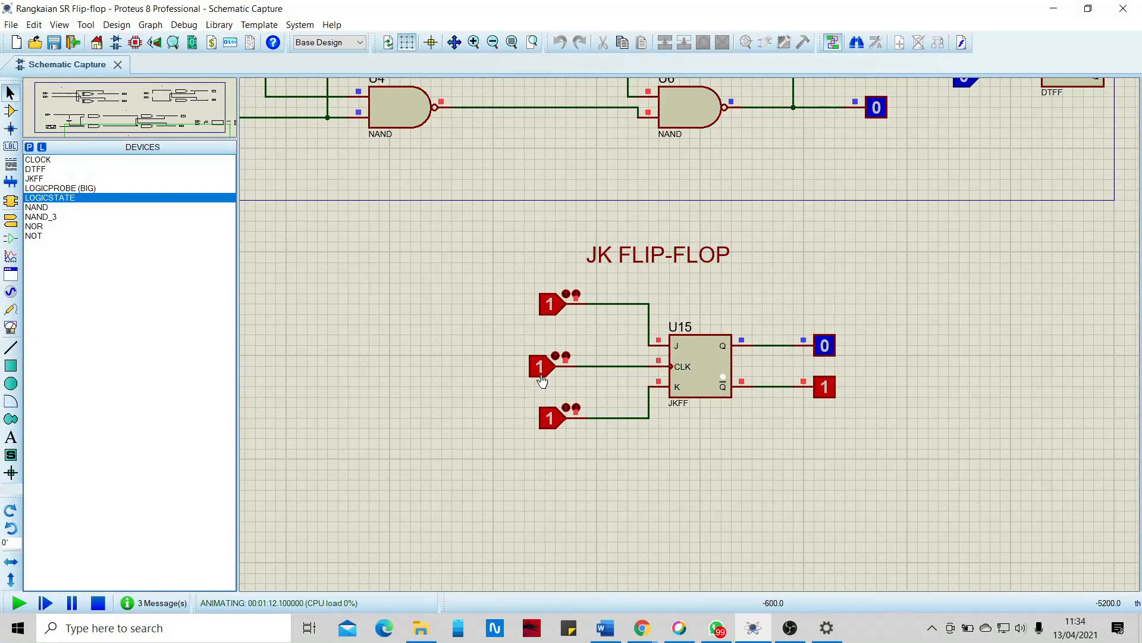
mouse_move(641, 627)
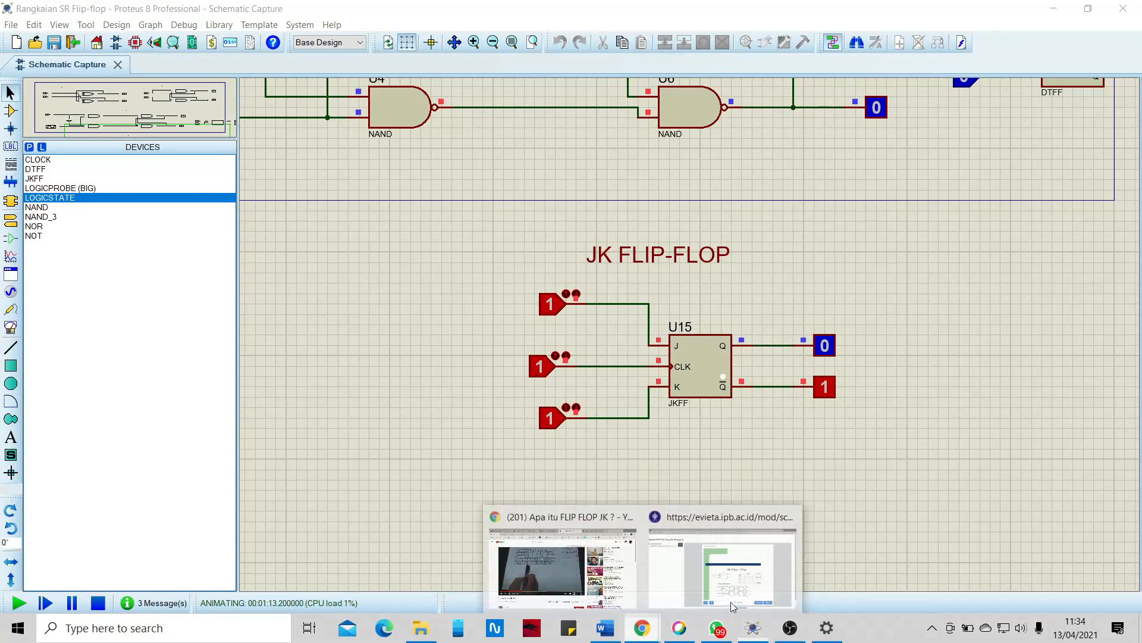
left_click(737, 571)
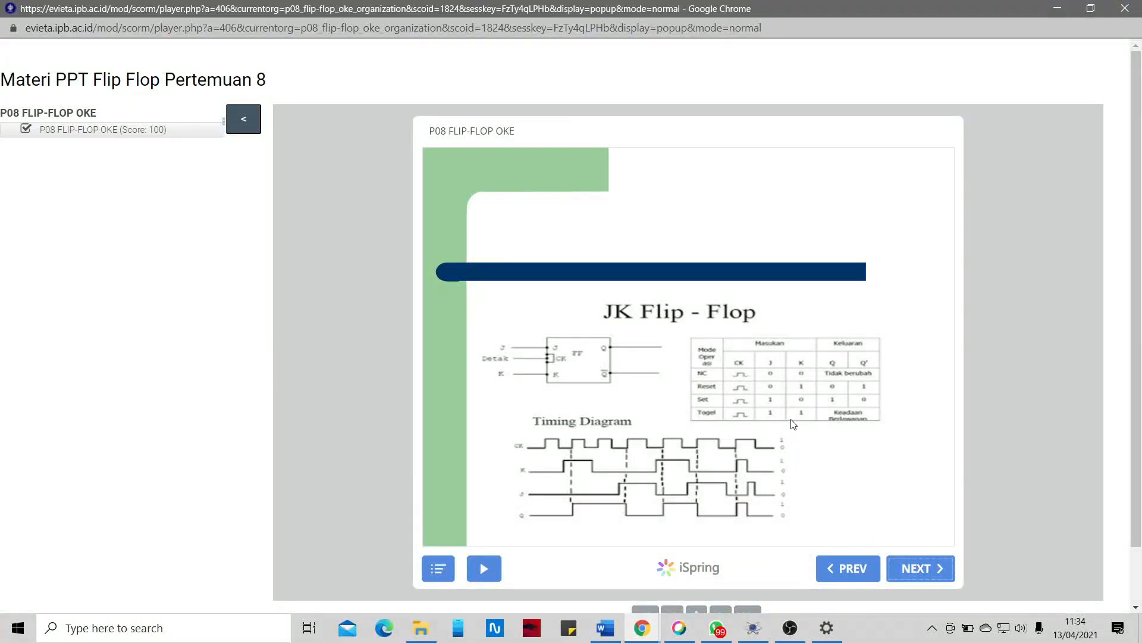
left_click(751, 634)
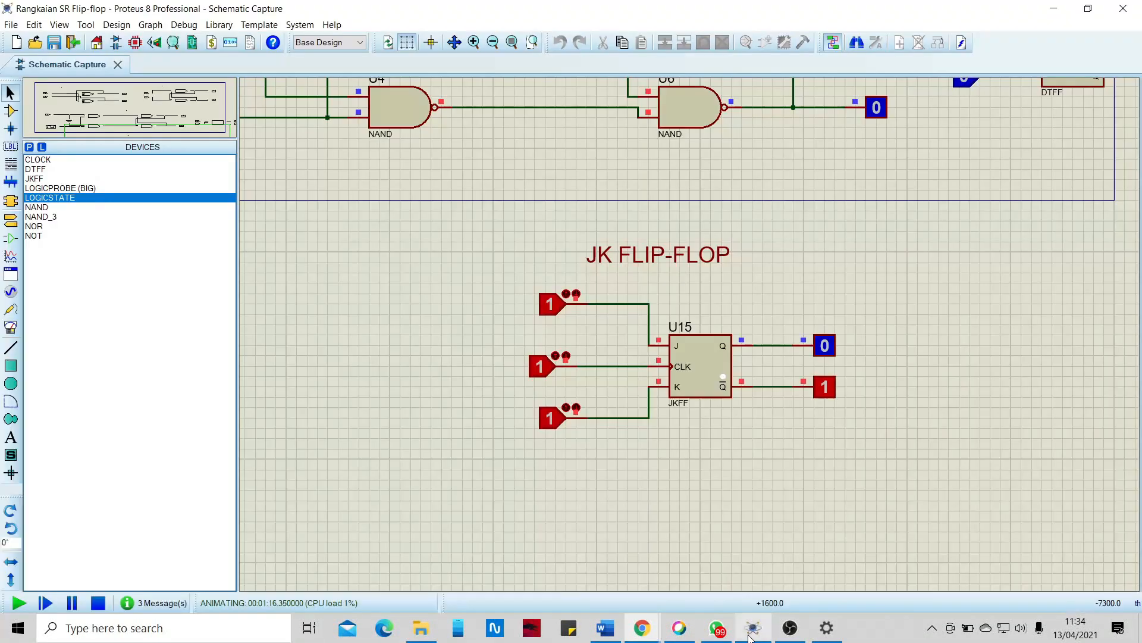
Step: Open the YouTube video "Apa itu FLIP FLOP JK ?" in Chrome and compare its J-K truth table and description with the Proteus circuit
left_click(651, 635)
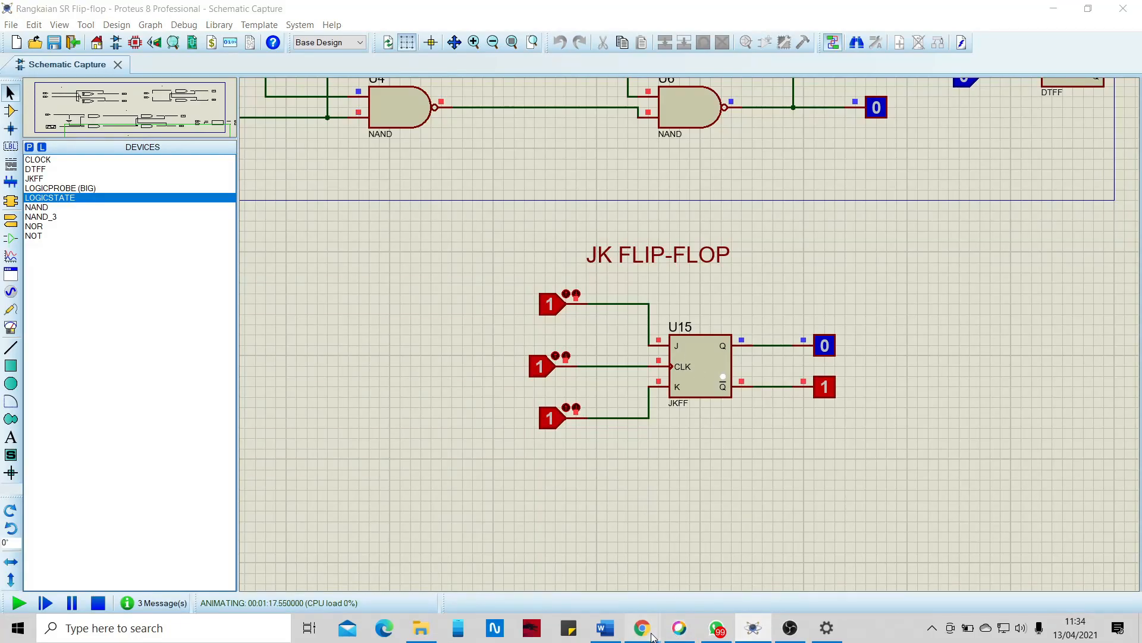
mouse_move(646, 630)
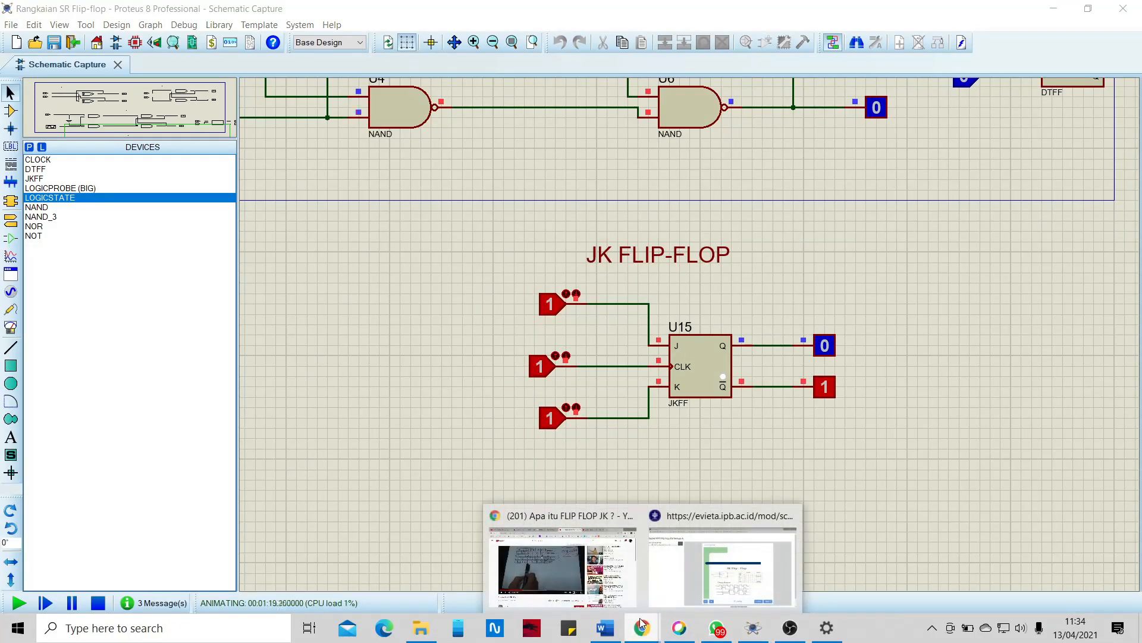
left_click(587, 568)
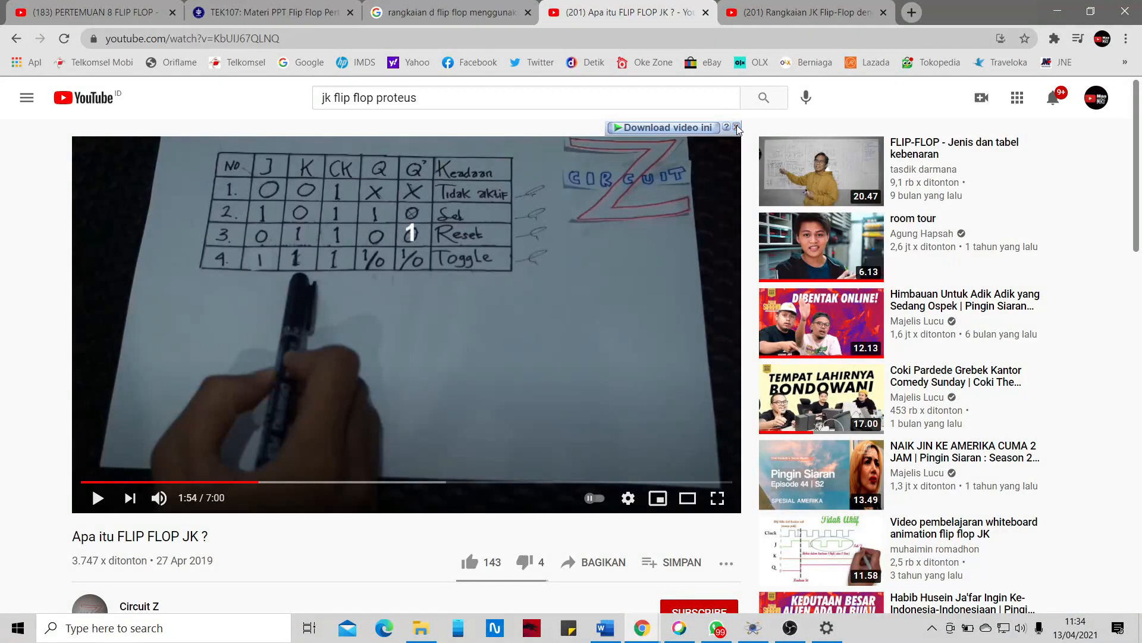
scroll(271, 528, "down", 2)
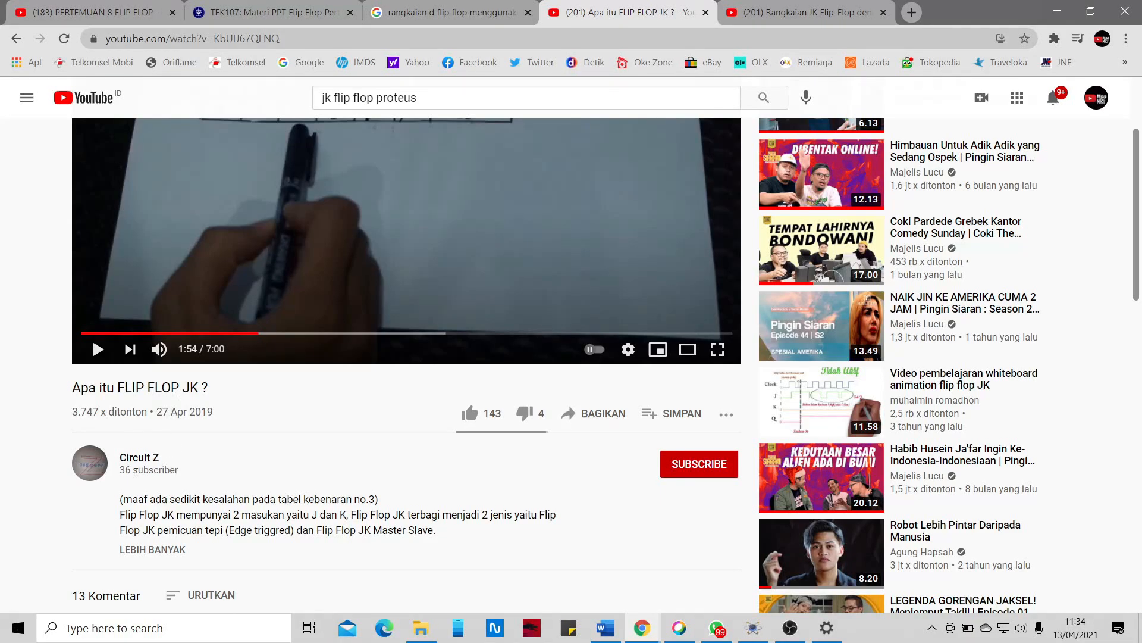
scroll(72, 485, "up", 2)
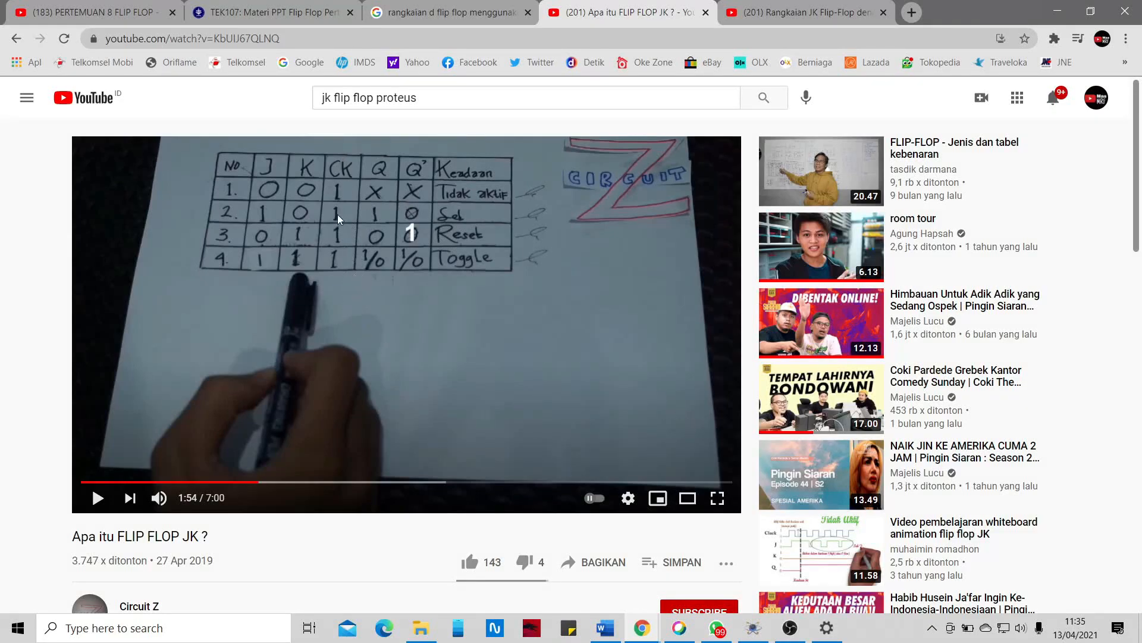
left_click(754, 628)
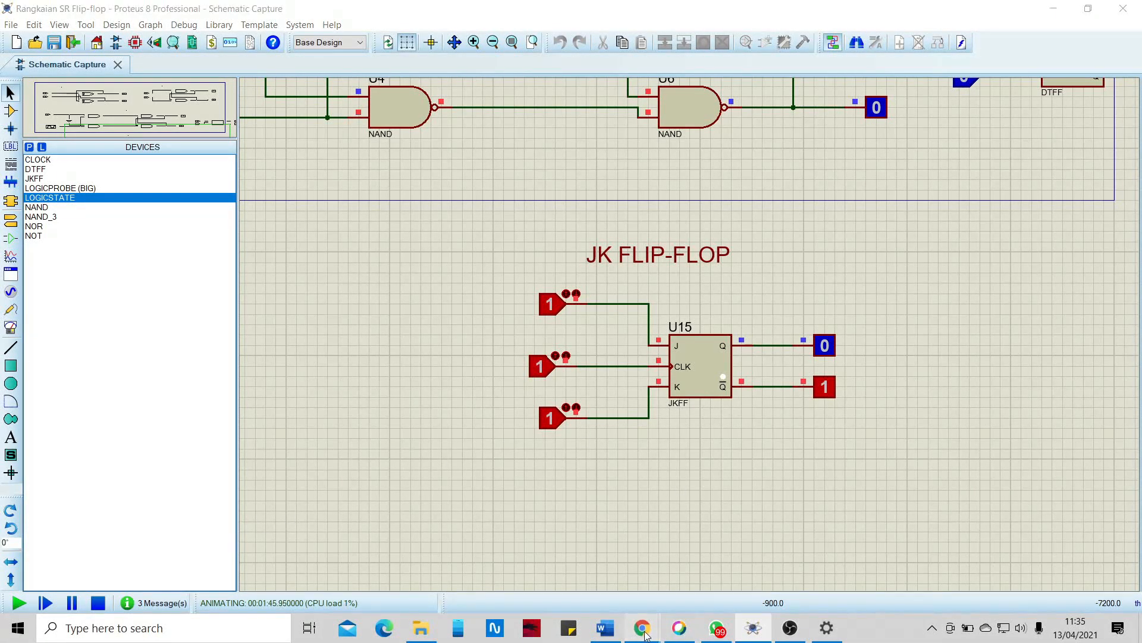
mouse_move(682, 633)
left_click(557, 575)
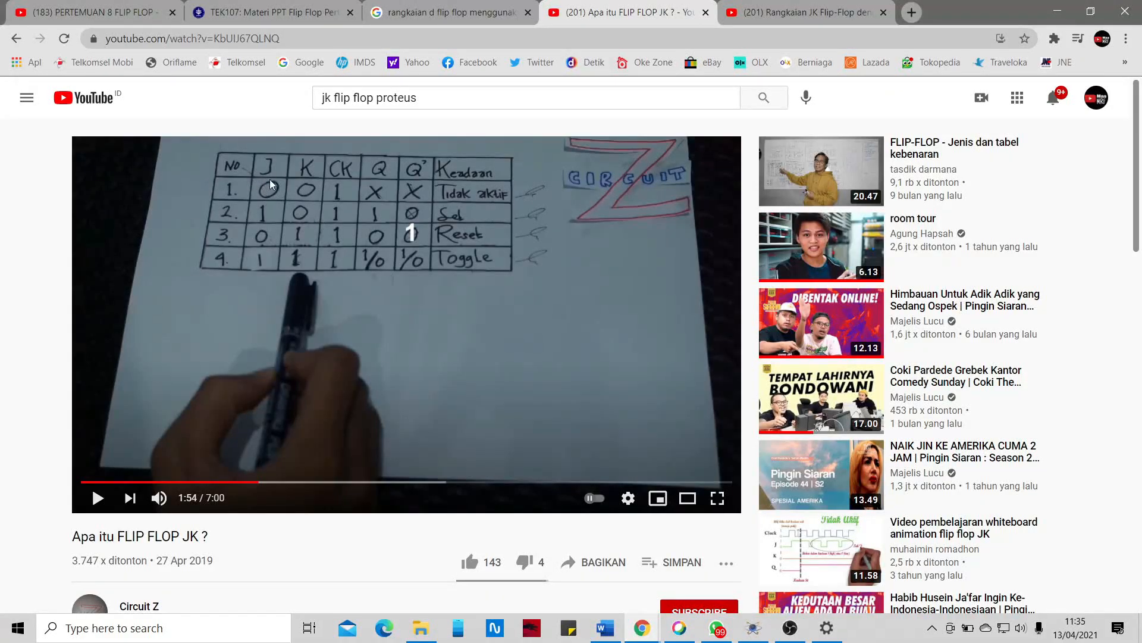
Step: Switch to Proteus, set the J and K inputs of U15 to 0, and toggle its clock to 0 and back to 1
left_click(753, 628)
left_click(550, 304)
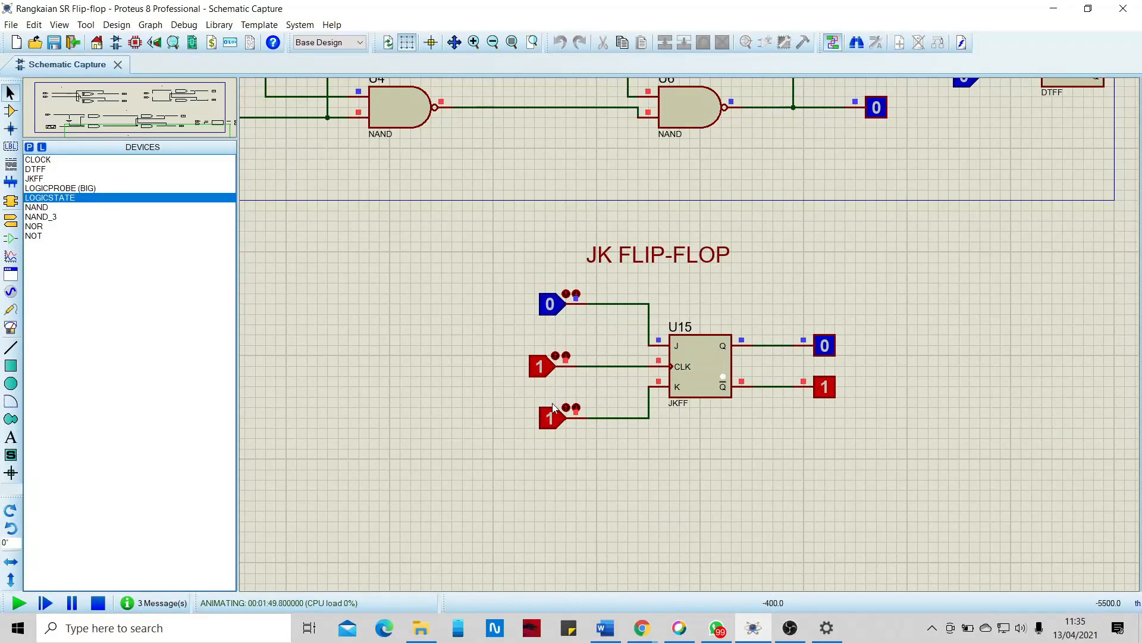
left_click(552, 419)
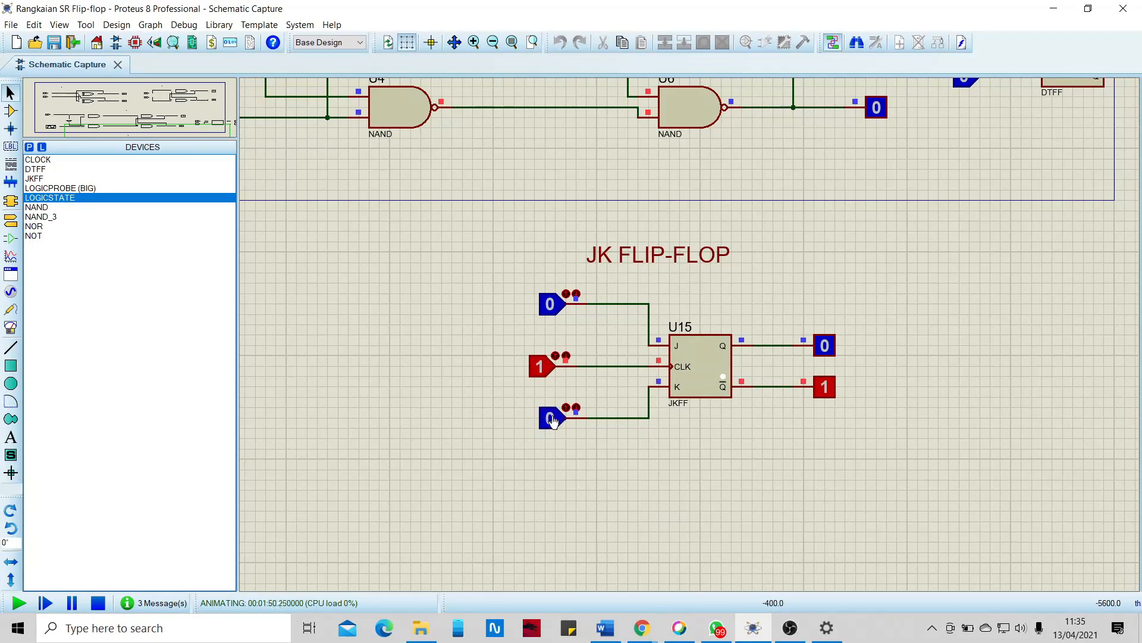
double_click(546, 373)
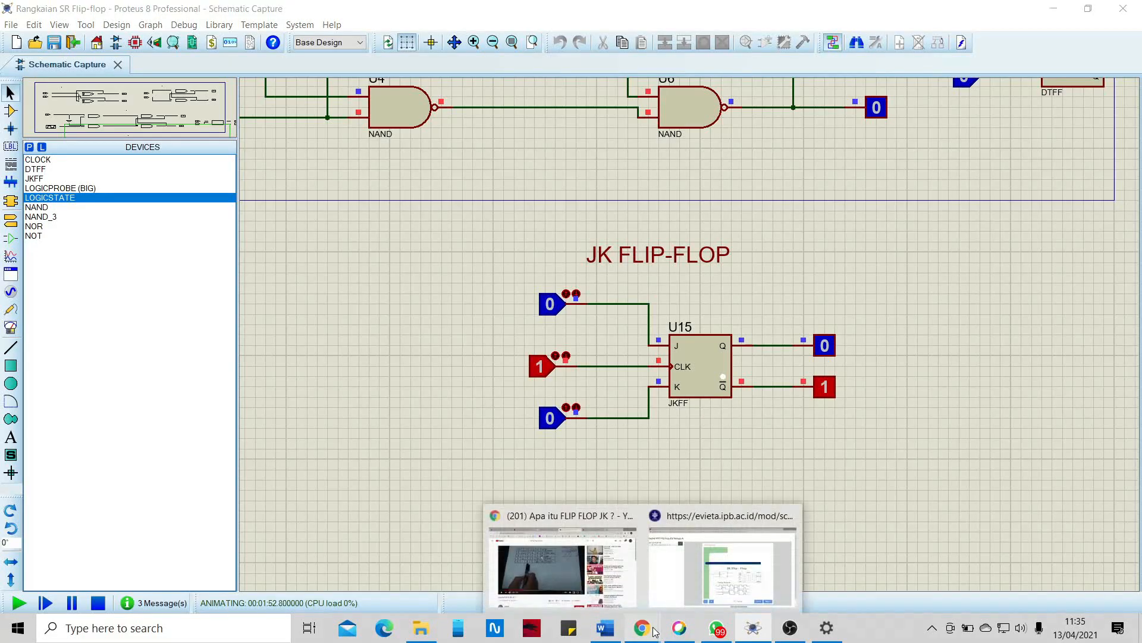
Step: Recheck the J-K truth table in the YouTube video, and set U15's J input to 1 in Proteus
left_click(757, 629)
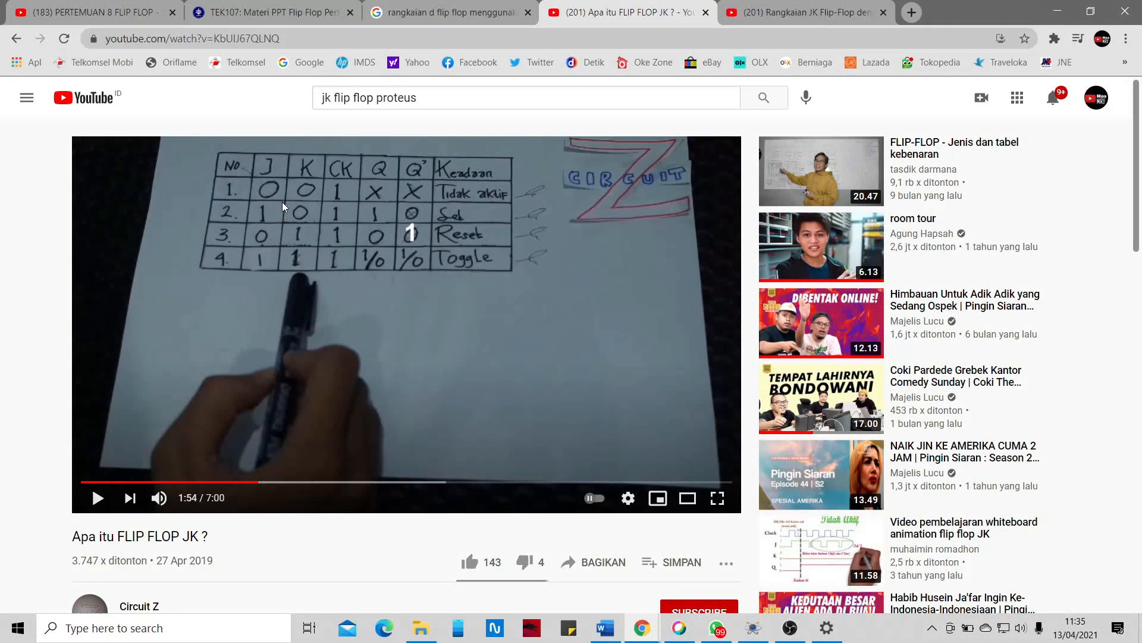
left_click(790, 627)
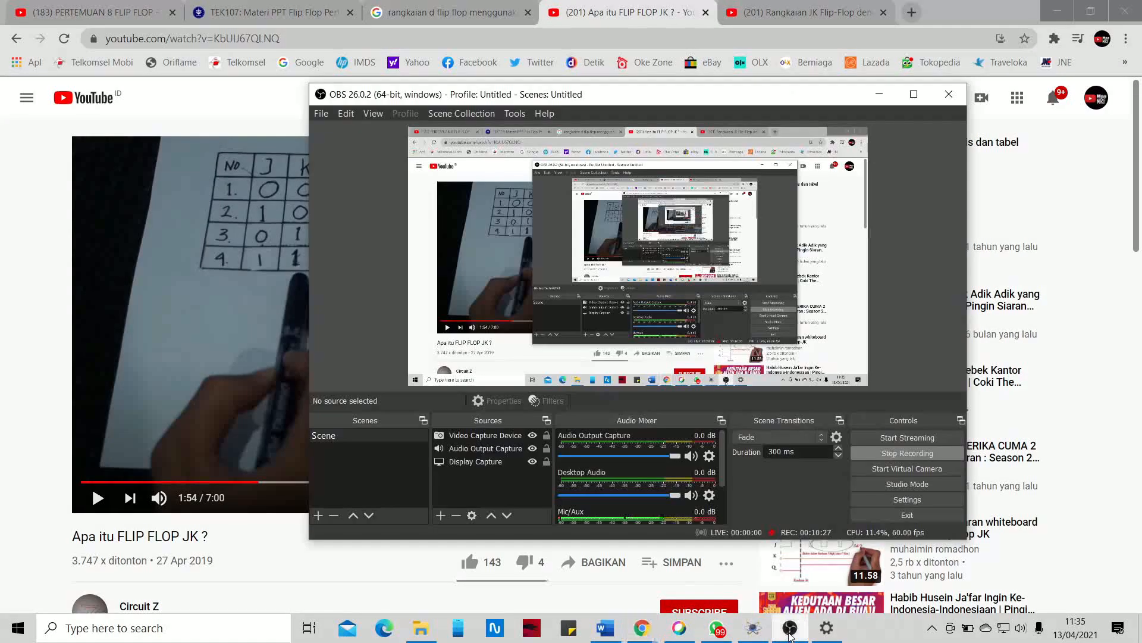
left_click(786, 629)
left_click(753, 627)
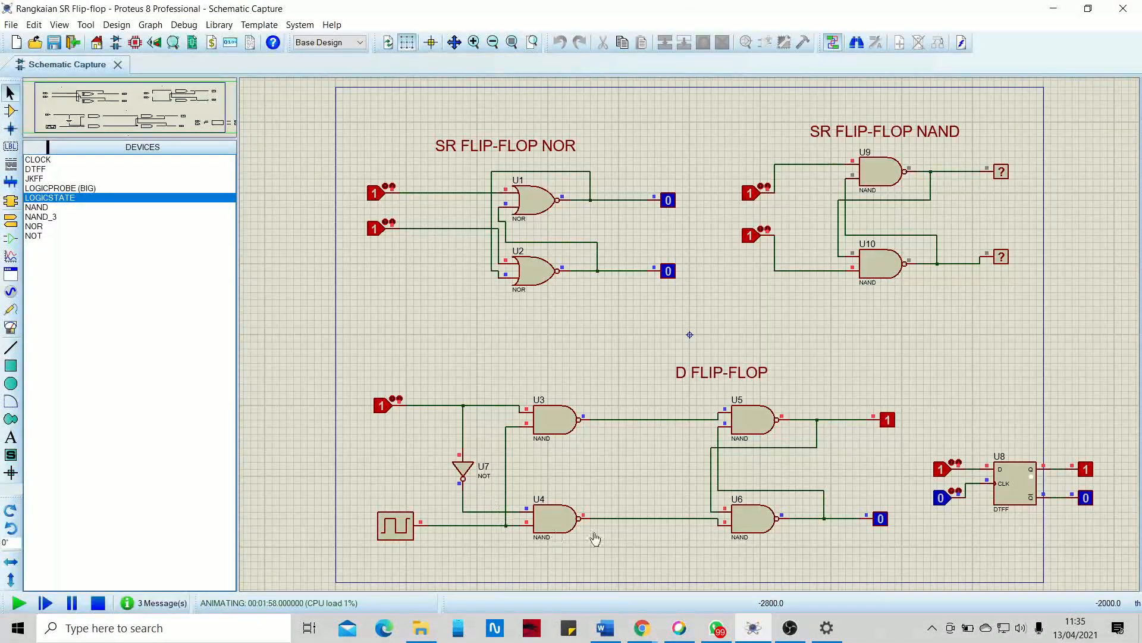
scroll(681, 446, "down", 2)
scroll(678, 476, "up", 2)
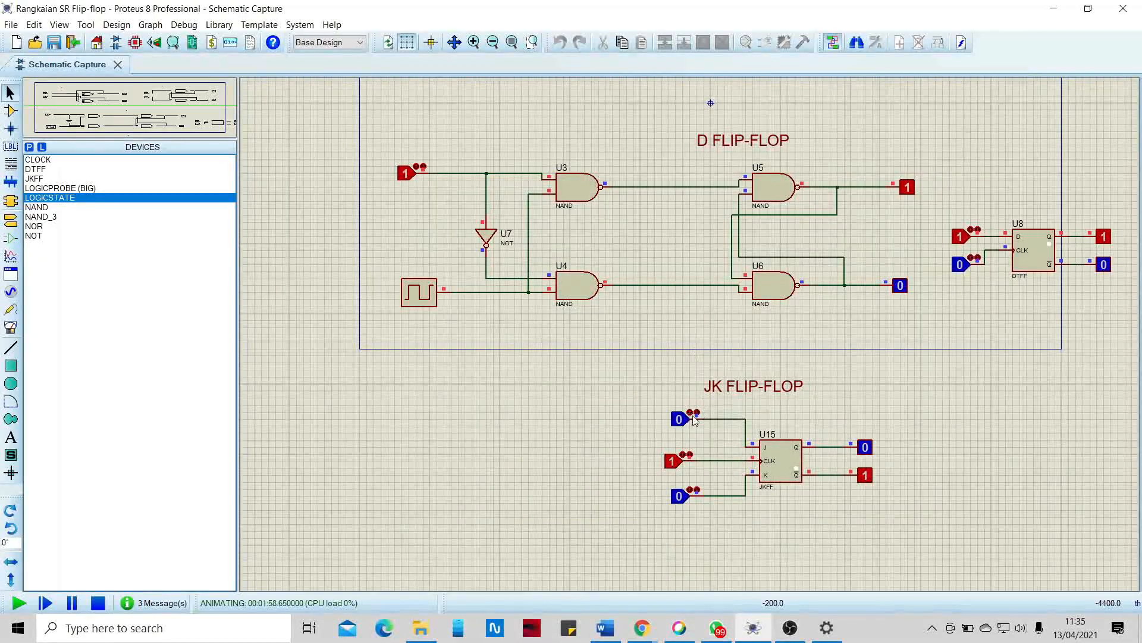
left_click(682, 420)
left_click(755, 629)
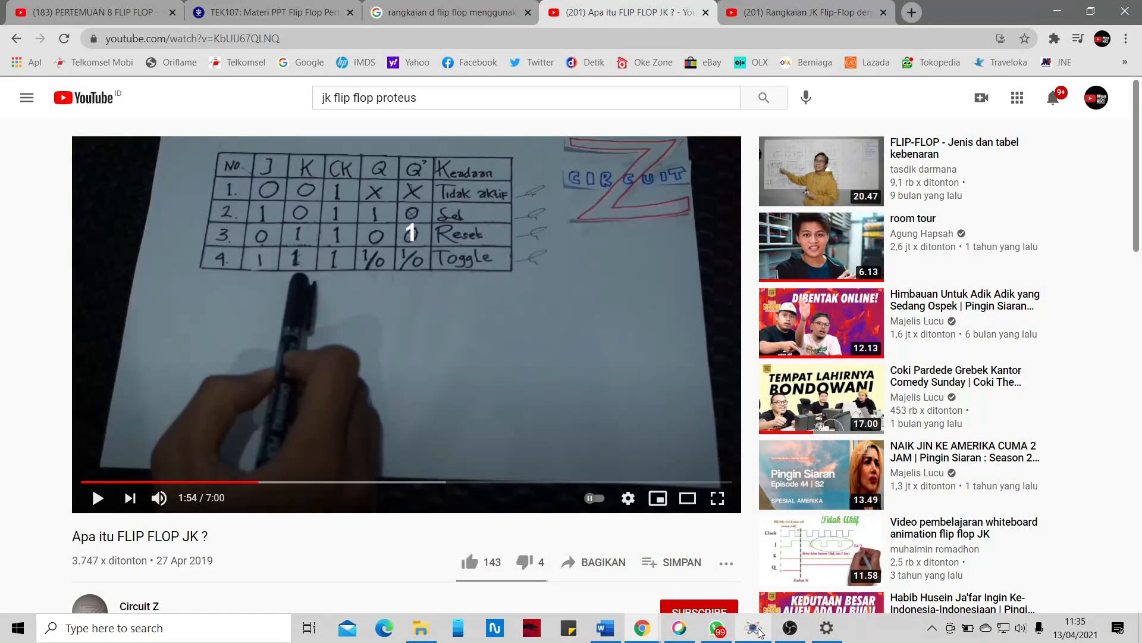
Step: Switch to Proteus, toggle U15's clock to 0 and back to 1, and compare its outputs with the J-K truth table in Chrome
left_click(757, 629)
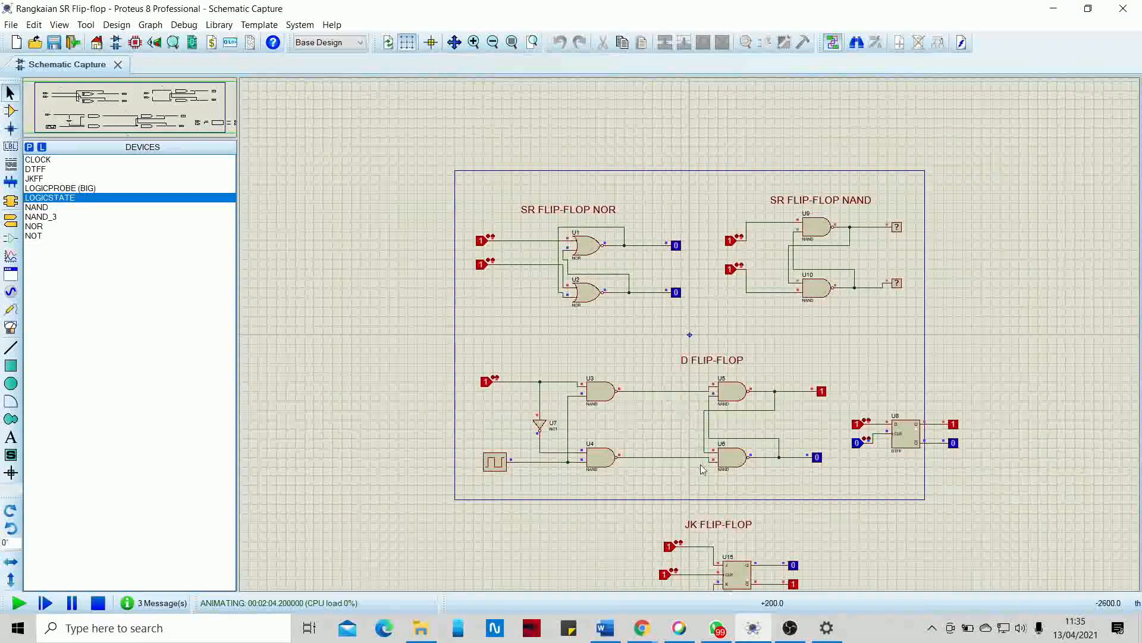
scroll(703, 527, "up", 3)
scroll(689, 351, "down", 4)
scroll(683, 497, "up", 3)
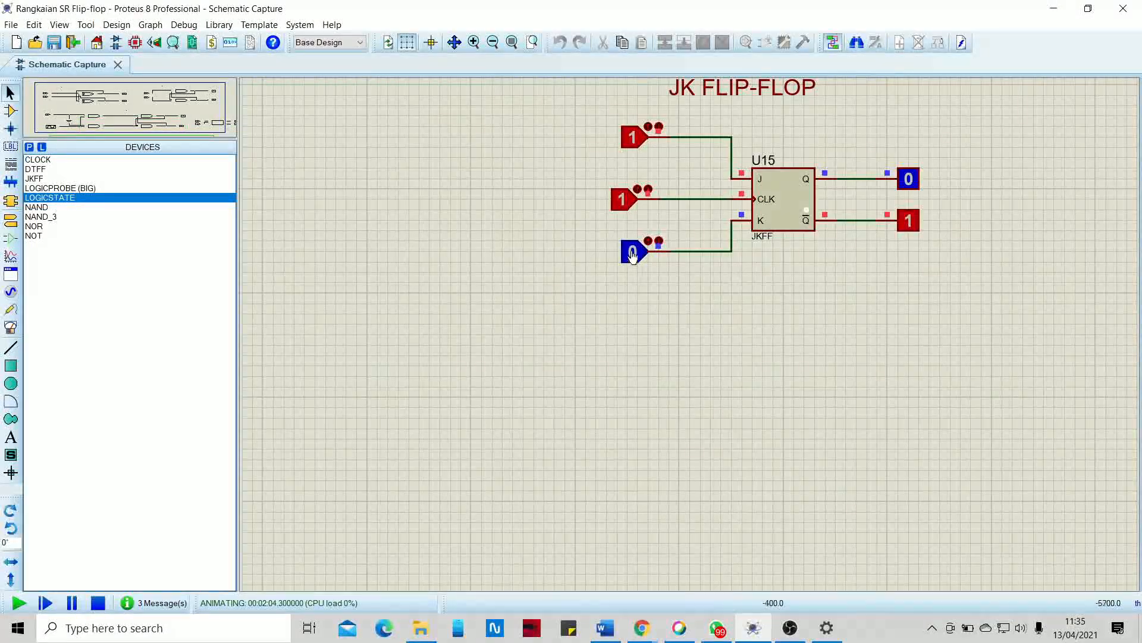
left_click(626, 205)
left_click(627, 205)
left_click(653, 625)
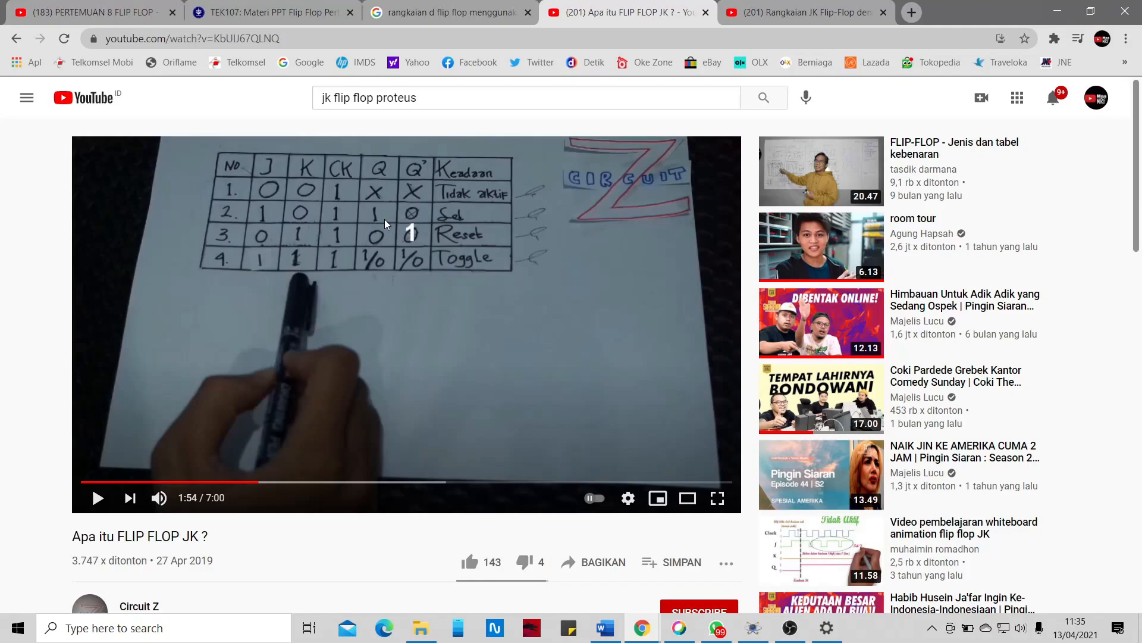
Step: Switch to Proteus, stop the simulation and delete the logic state feeding U15's CLK input
left_click(753, 628)
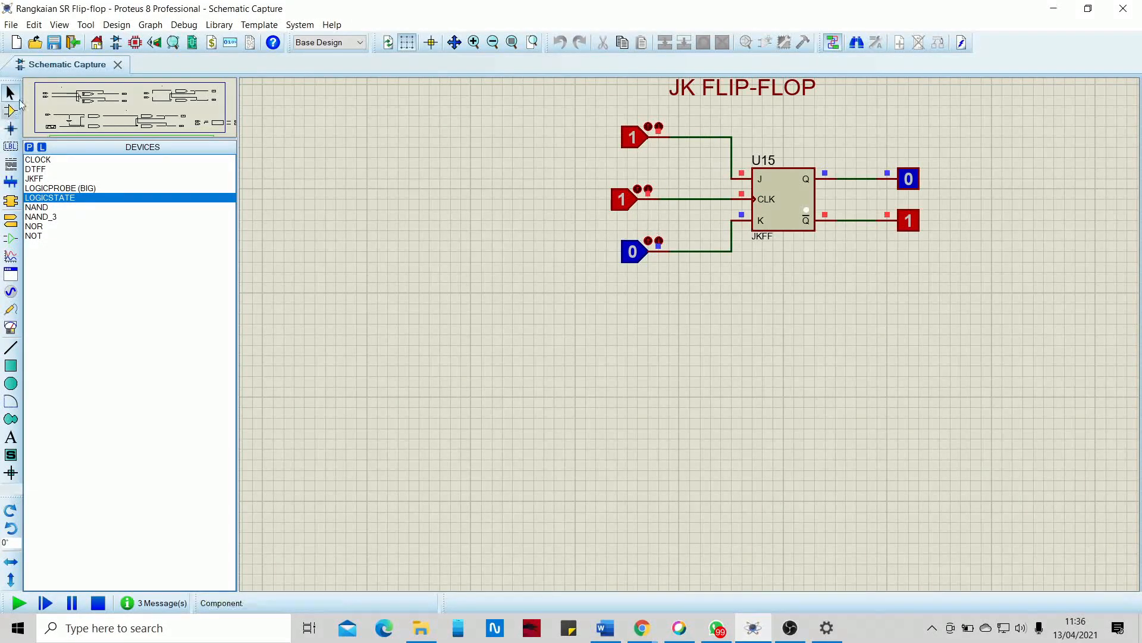
left_click(99, 603)
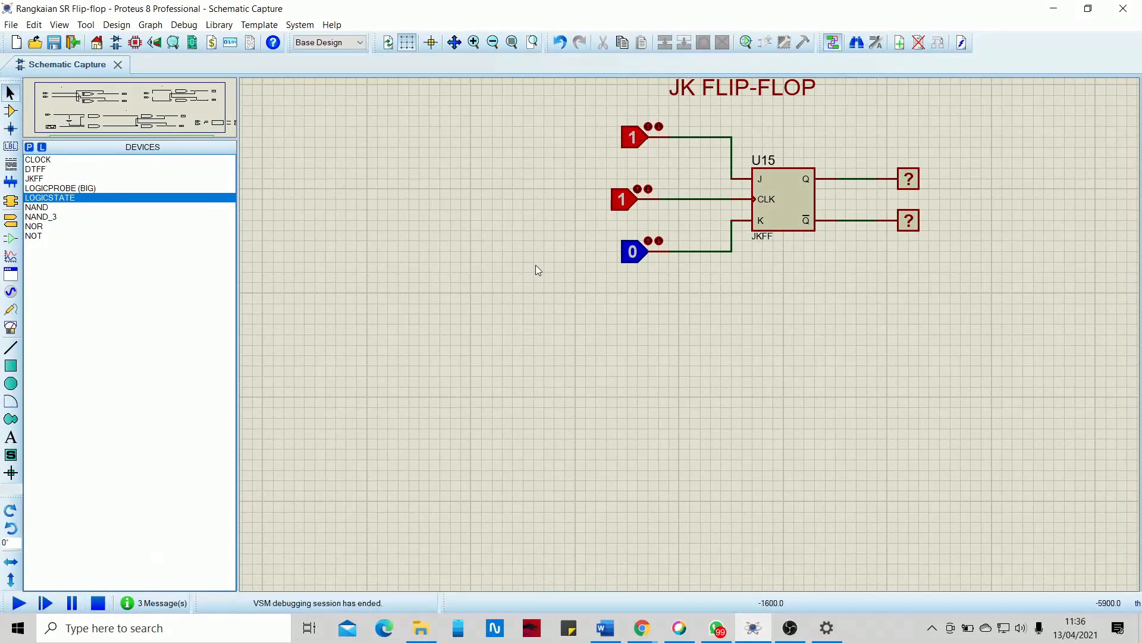
left_click(620, 202)
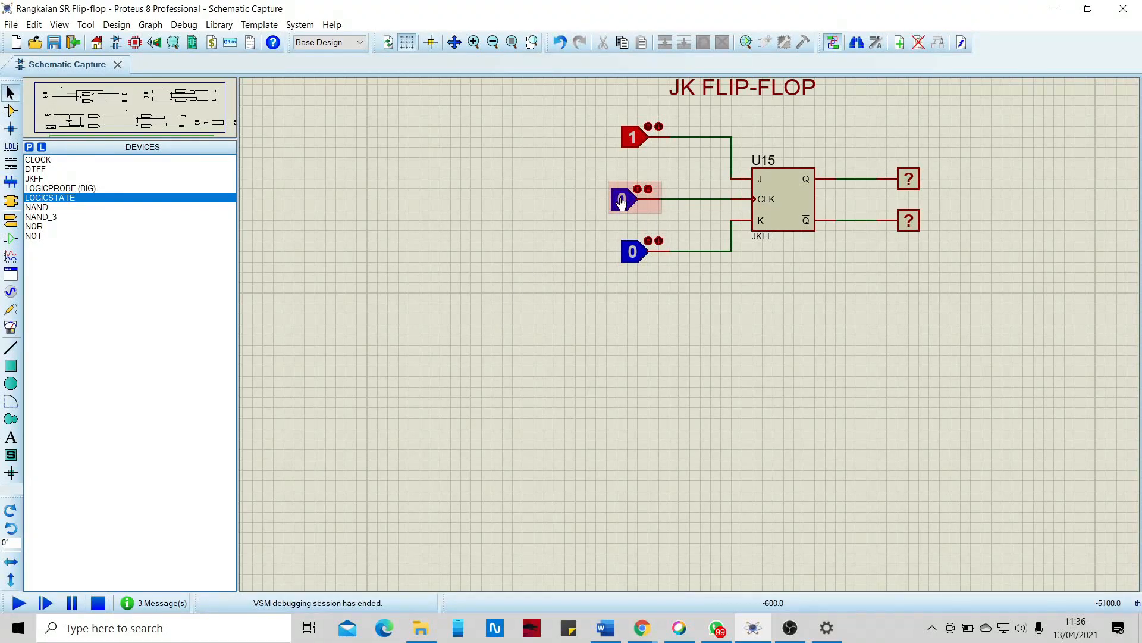
left_click_drag(607, 174, 659, 220)
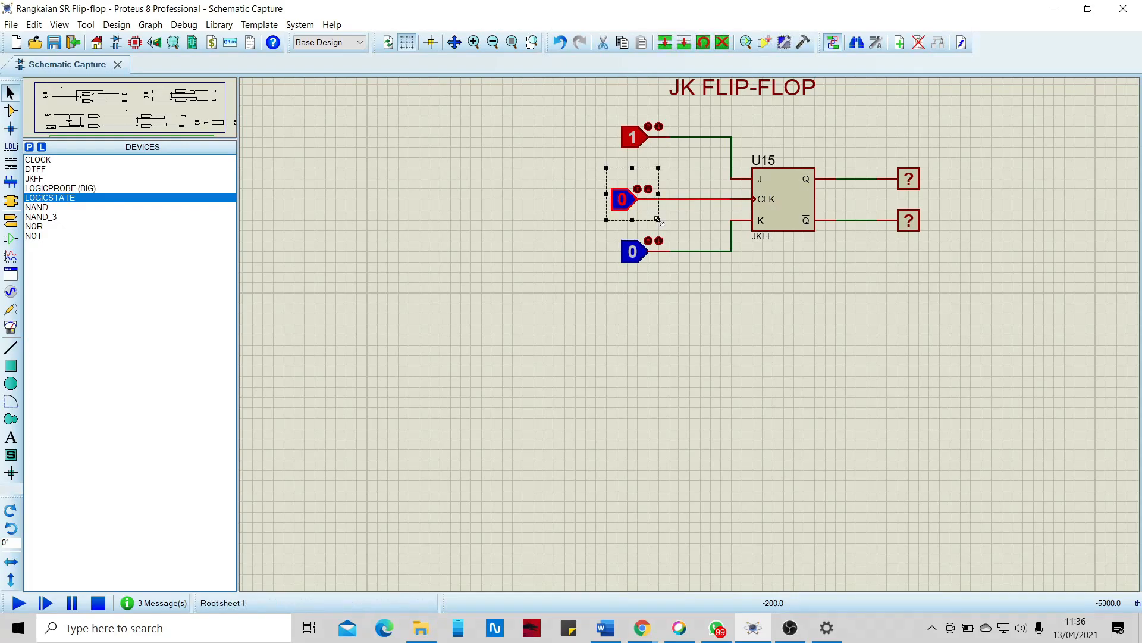
key("Delete")
Step: Place a CLOCK component between the J and K inputs and wire it to U15's CLK pin
left_click(38, 160)
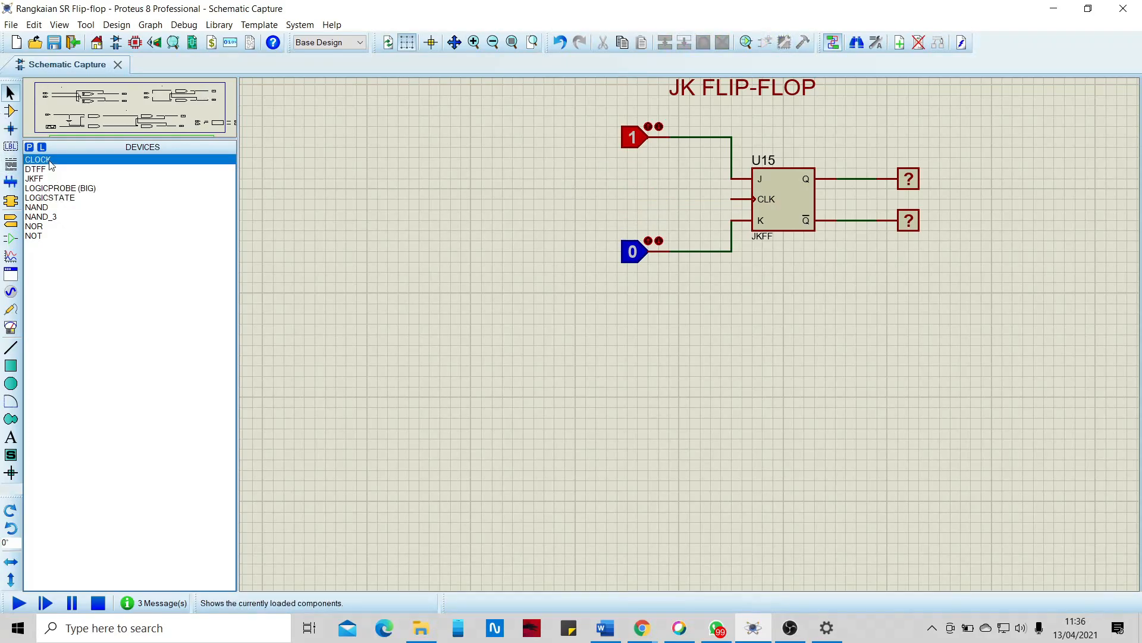
left_click(623, 198)
left_click(622, 200)
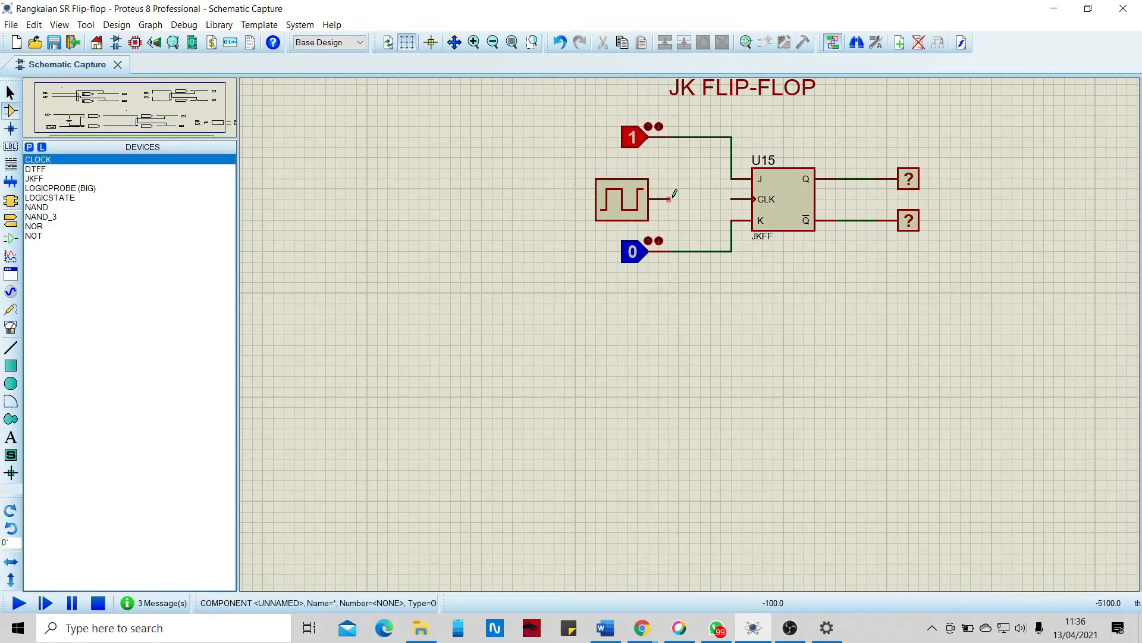
left_click(670, 199)
left_click(735, 194)
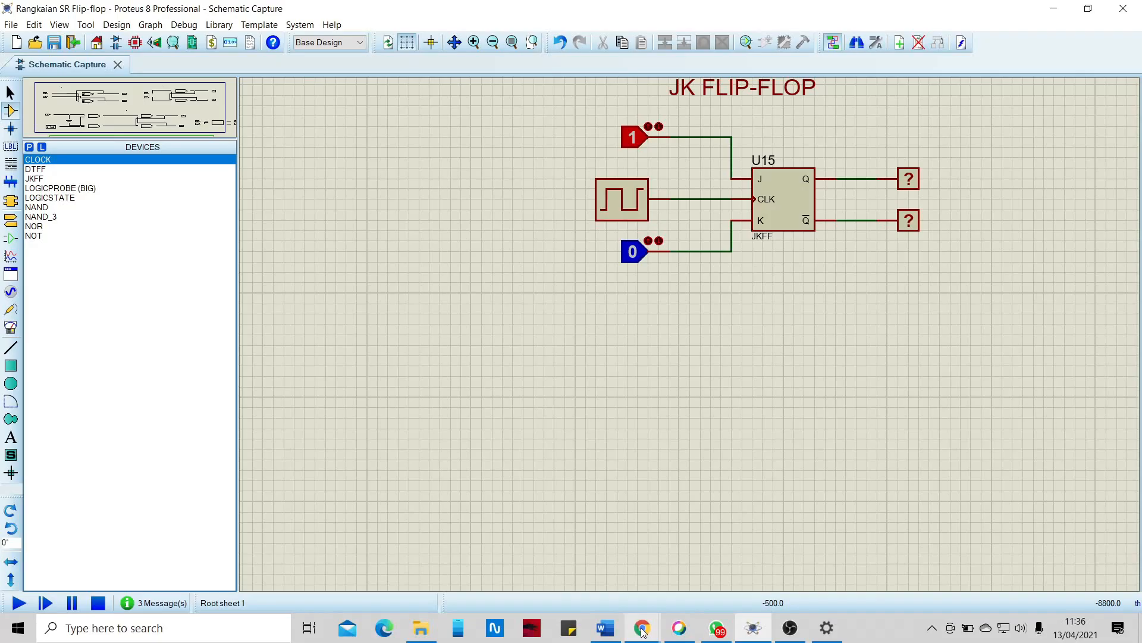
Step: Check the J-K truth table in Chrome, run the simulation in Proteus, and set U15's J input to 0 and K input to 1
mouse_move(642, 628)
left_click(559, 565)
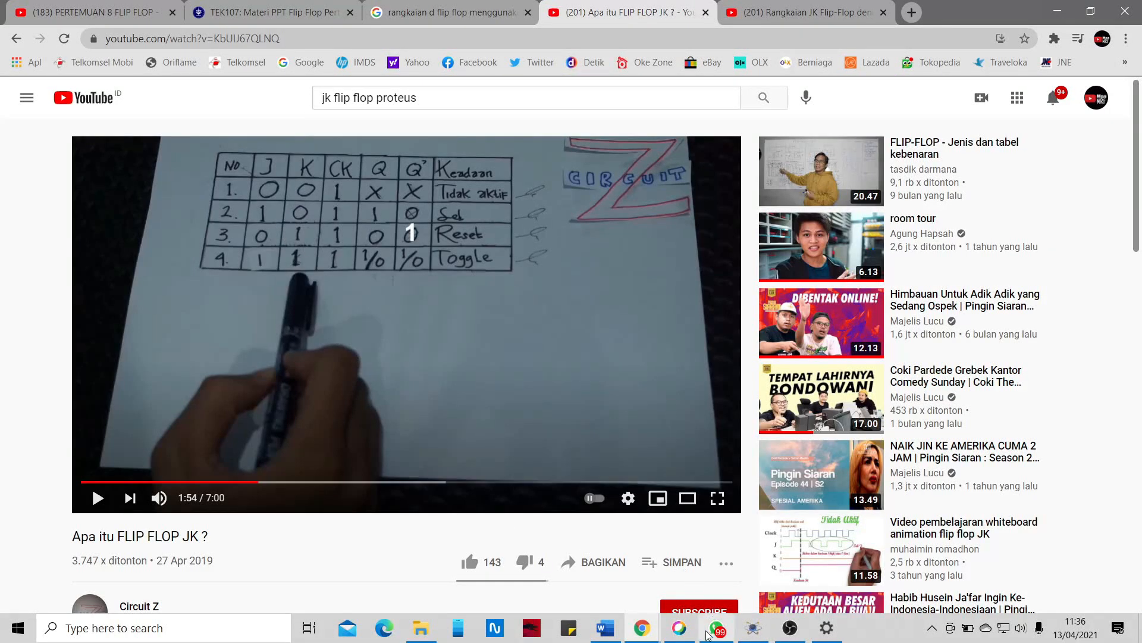
left_click(753, 627)
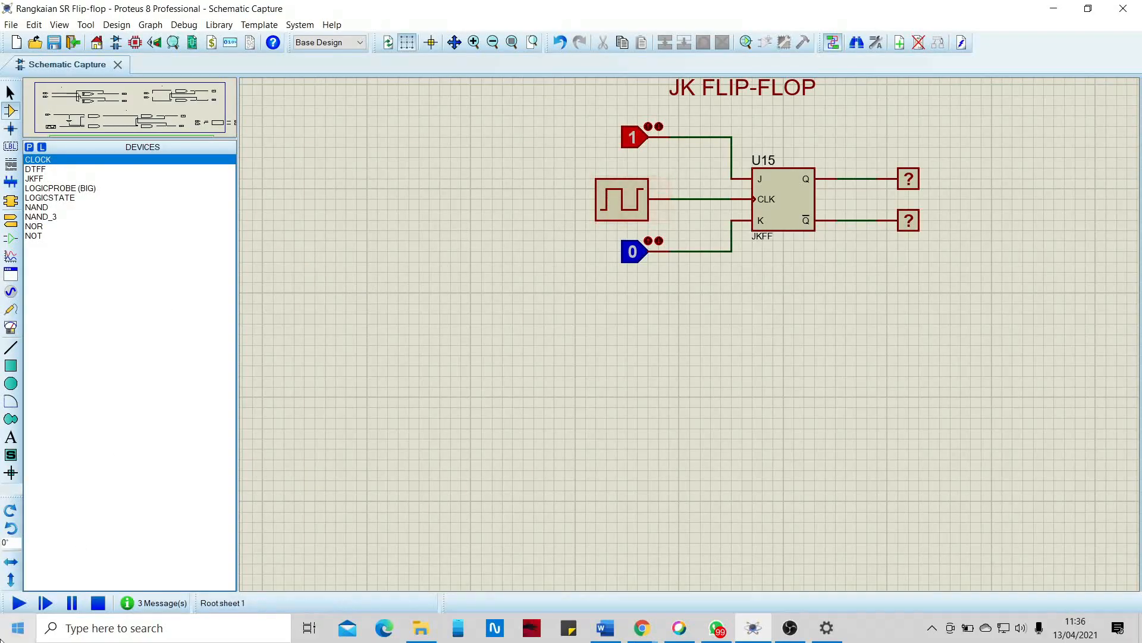
key("F12")
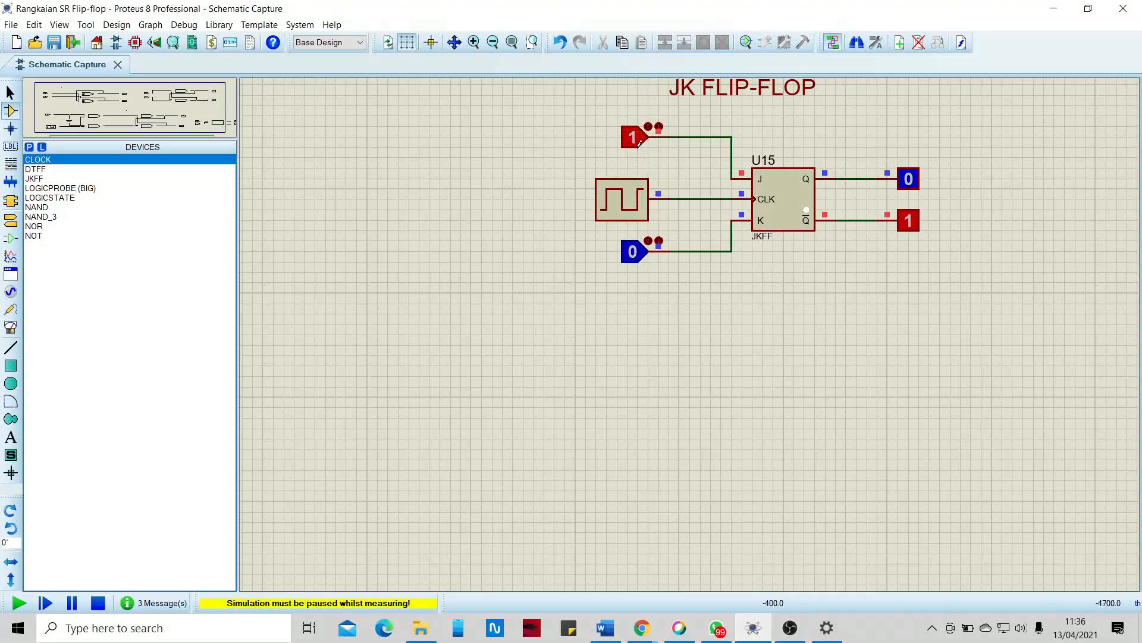
left_click(632, 139)
left_click(634, 253)
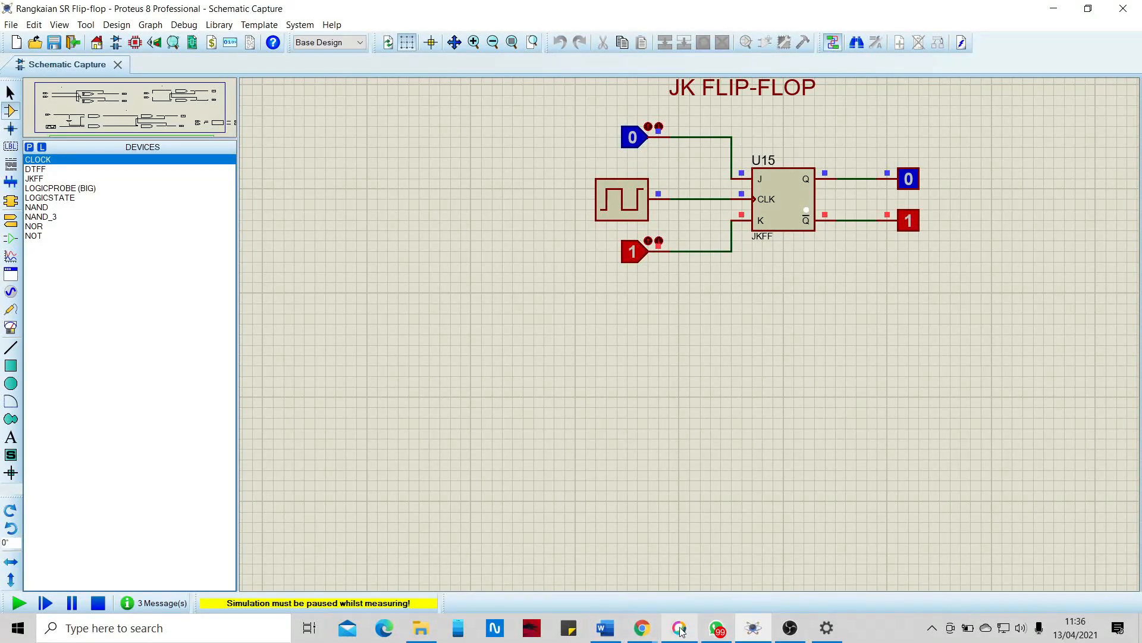
Step: Recheck the J-K truth table in the YouTube video, and set J to 1 in Proteus while K is 1
left_click(641, 628)
left_click(565, 573)
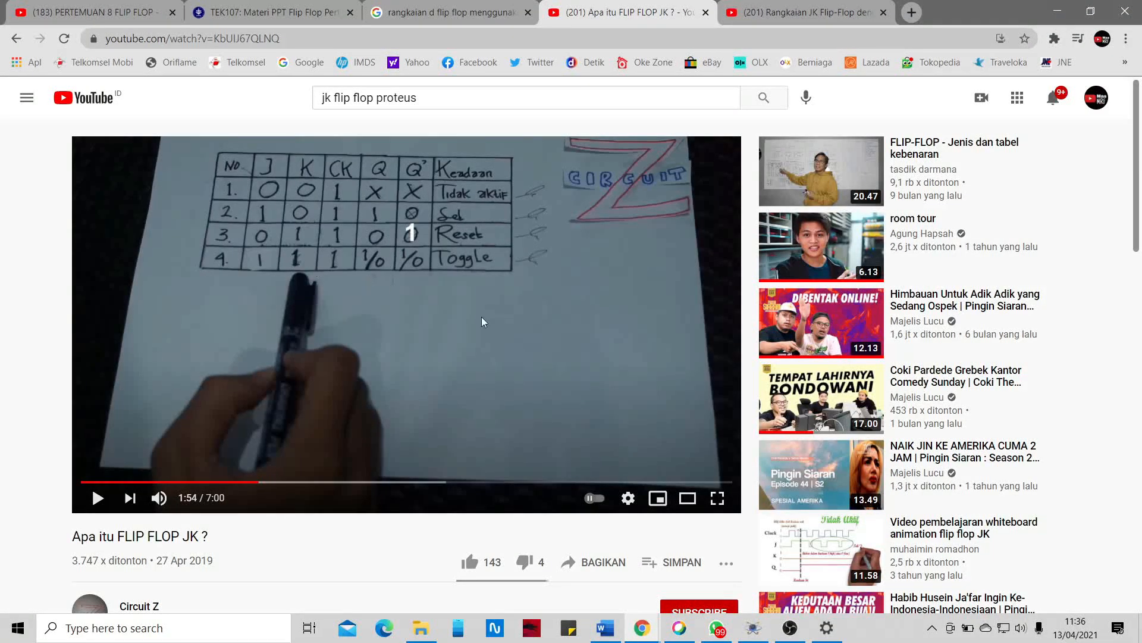
left_click(753, 628)
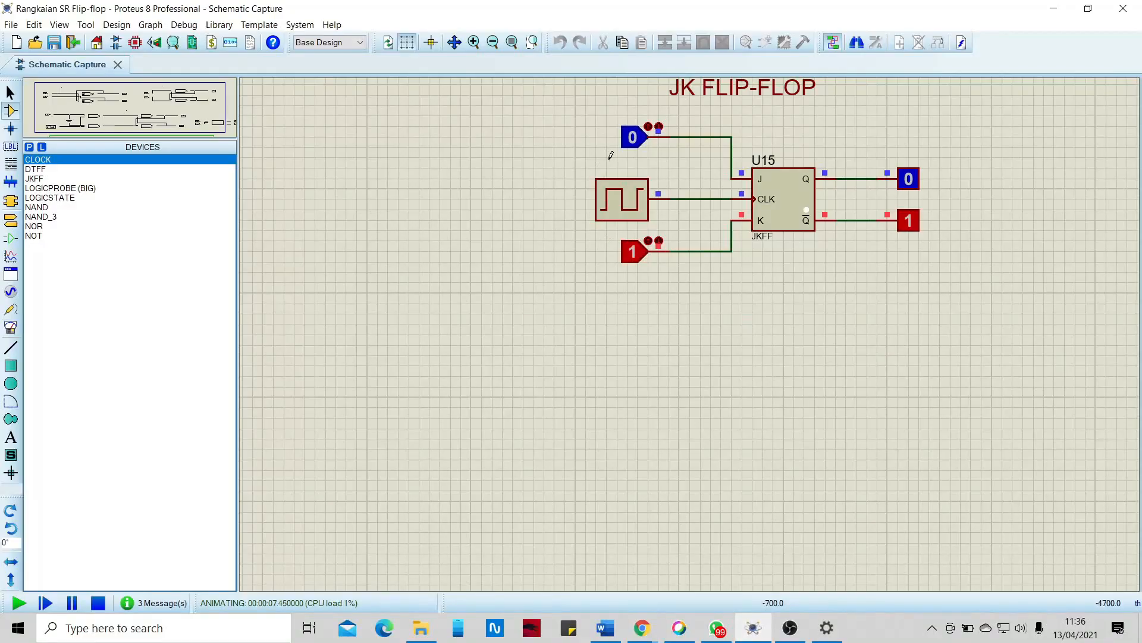
left_click(632, 138)
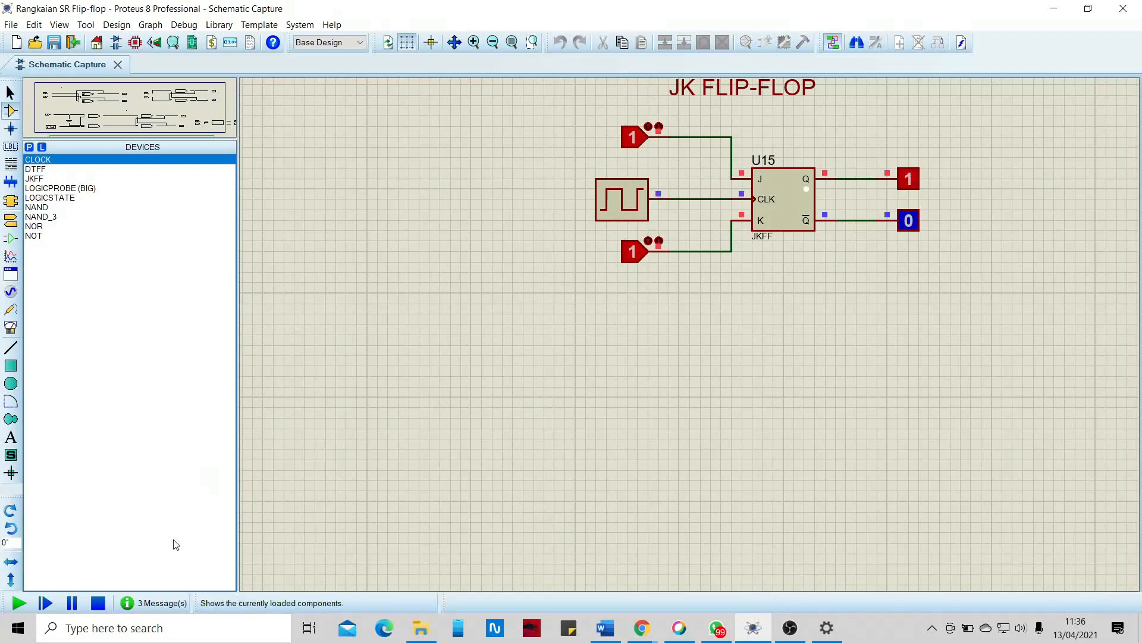
Step: Stop the simulation and replace the clock generator at U15 with a LOGICSTATE wired to the CLK pin
left_click(98, 603)
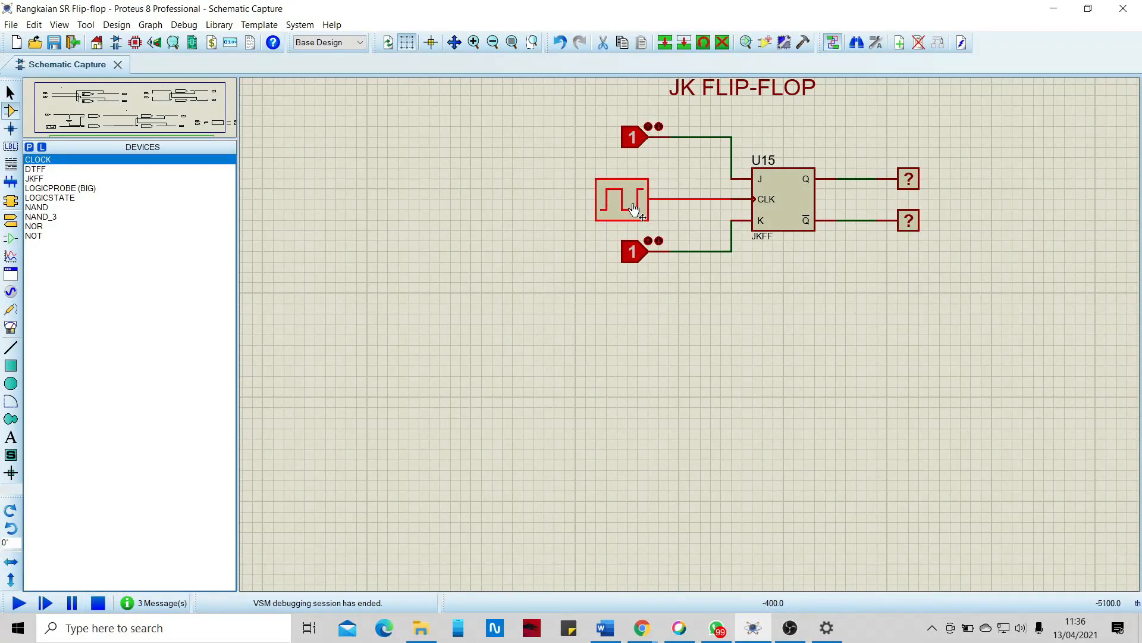
key("Delete")
left_click(70, 198)
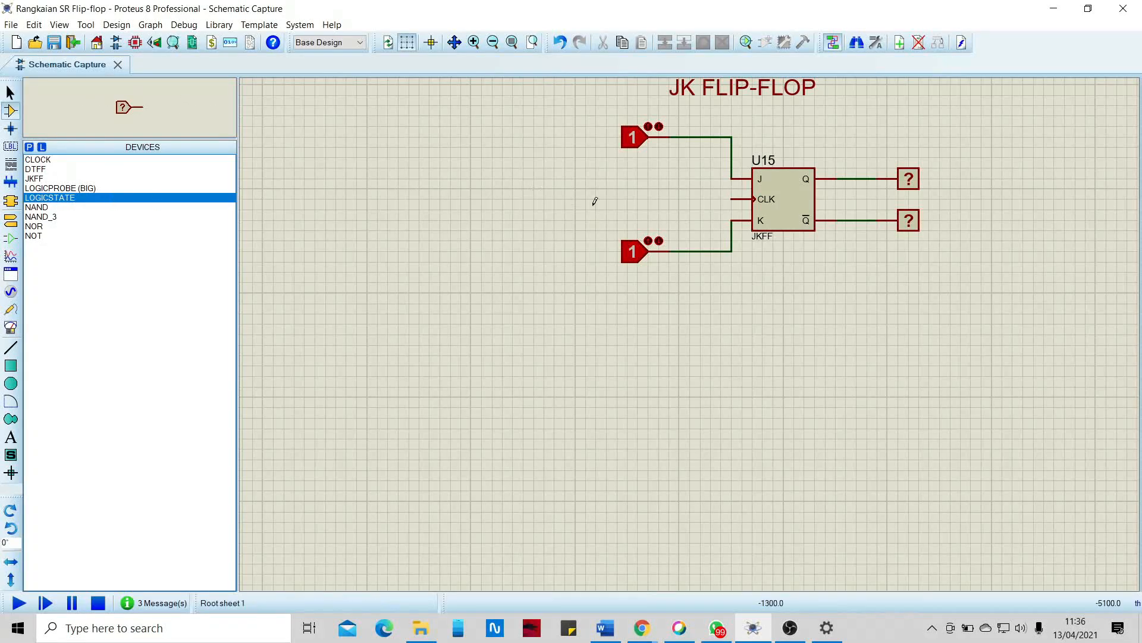
left_click(625, 199)
left_click(658, 198)
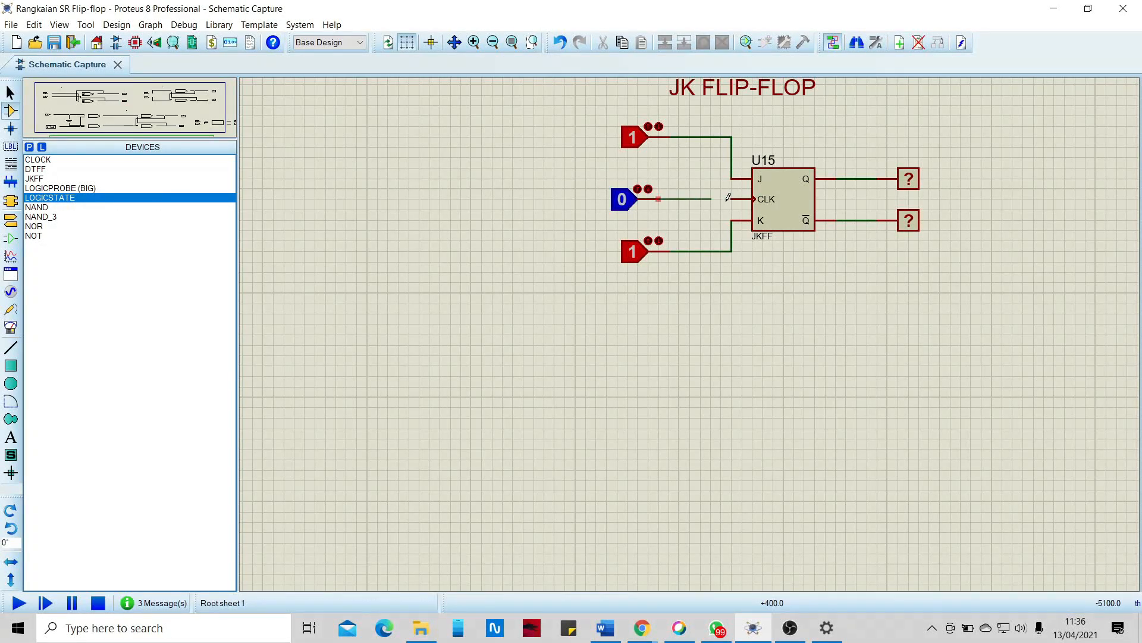
left_click(735, 199)
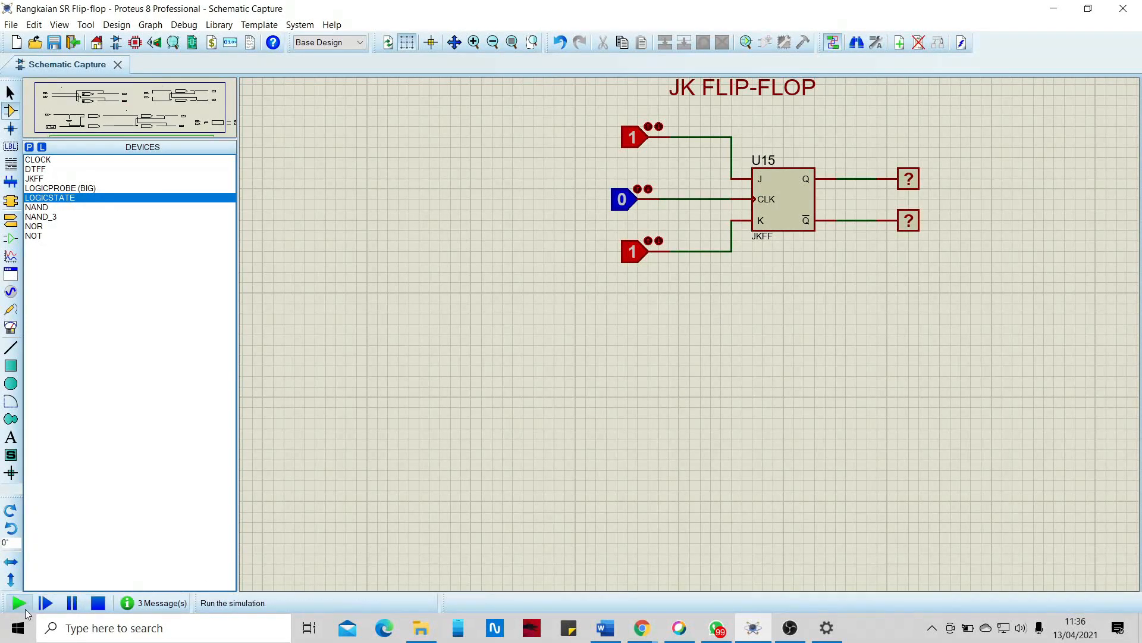
Step: Run the simulation and toggle U15's clock logic state repeatedly between 0 and 1 with J and K at 1
left_click(18, 604)
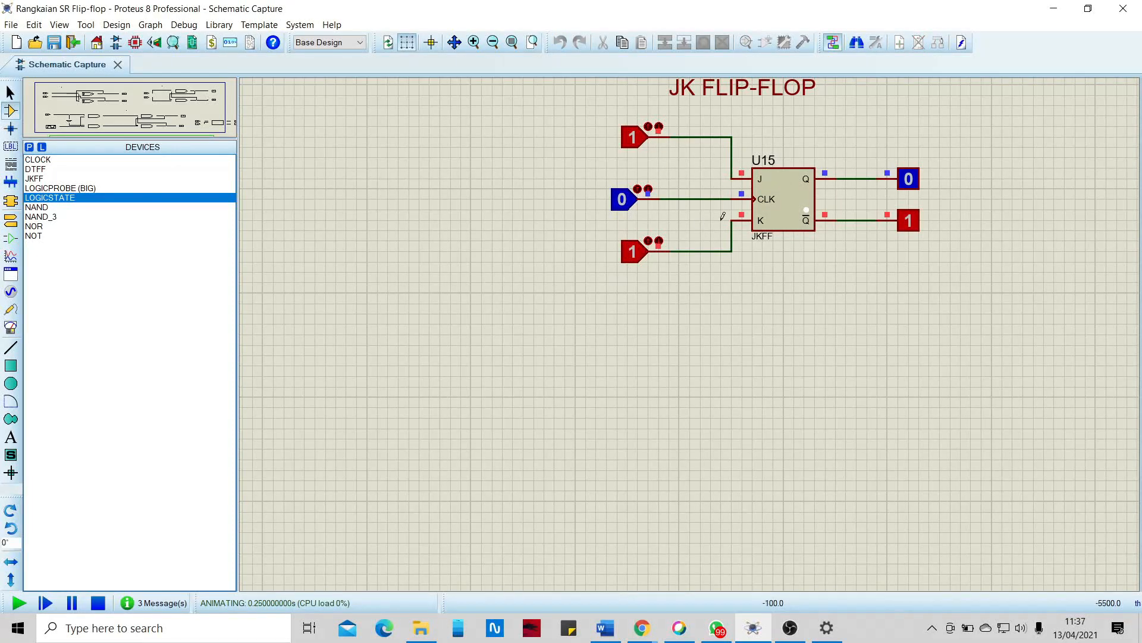
left_click(619, 207)
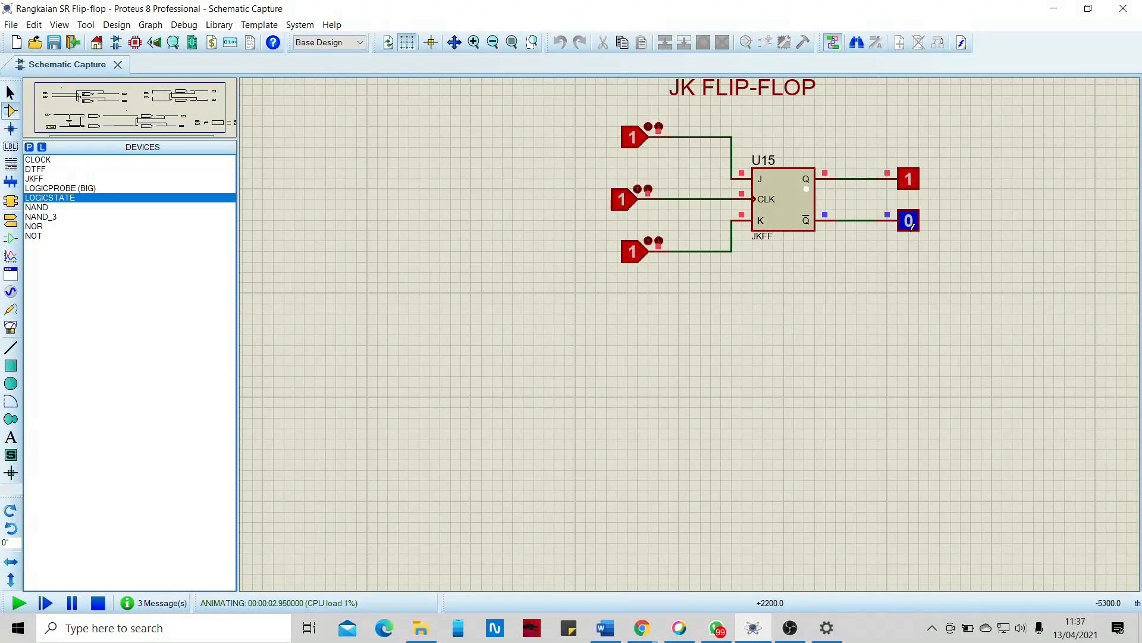
left_click(632, 205)
double_click(632, 205)
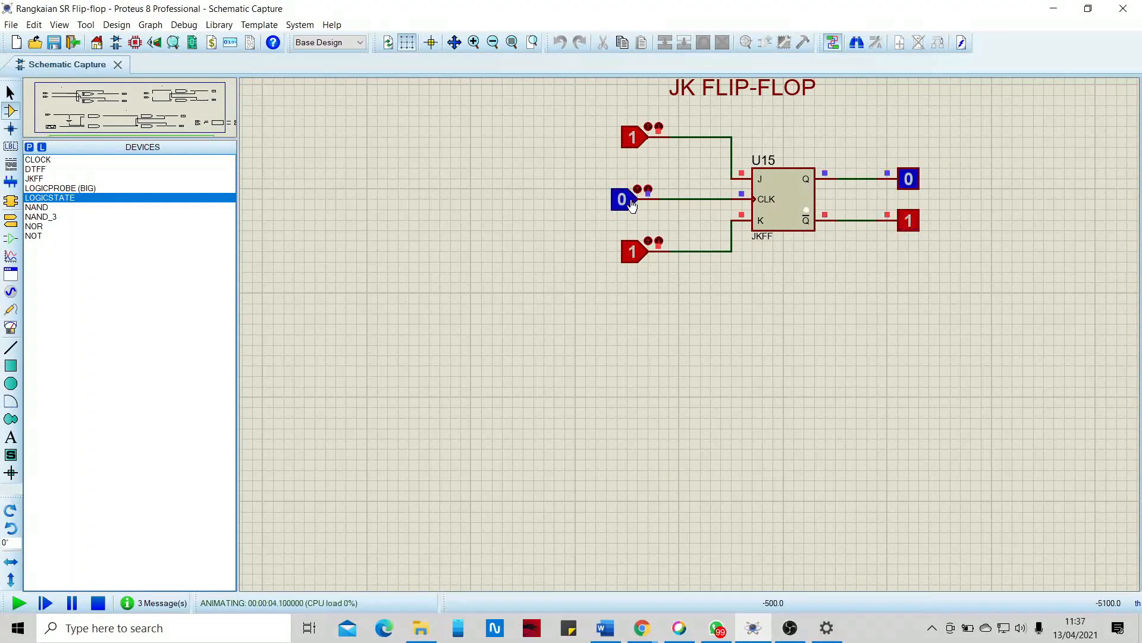
left_click(632, 206)
left_click(632, 205)
left_click(632, 205)
left_click(632, 205)
left_click(632, 205)
left_click(632, 205)
double_click(632, 206)
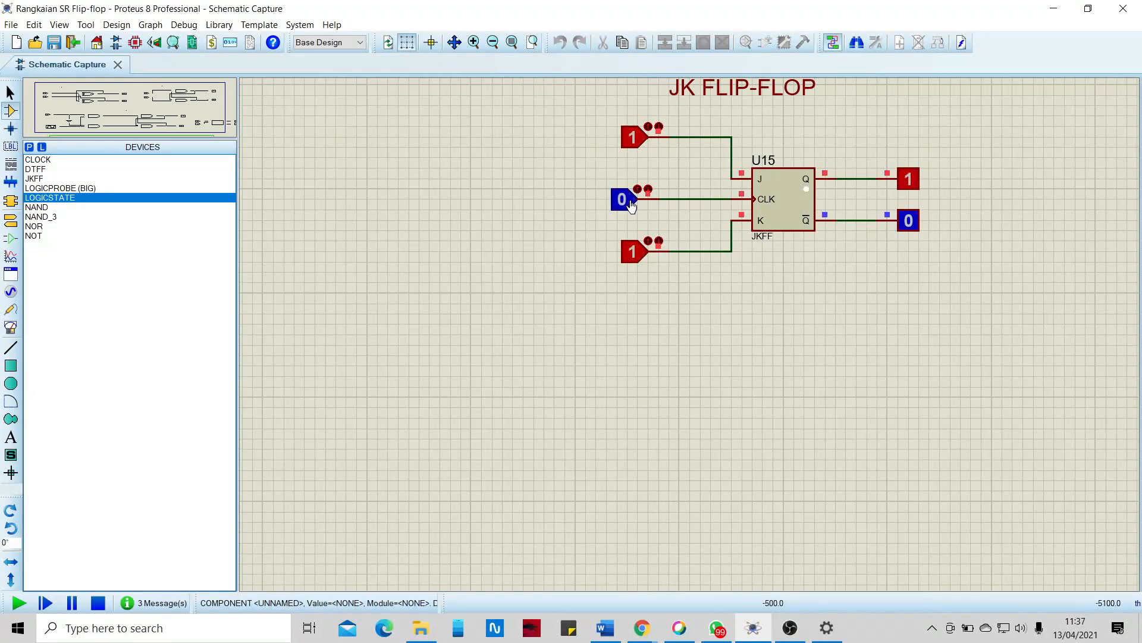
left_click(632, 205)
Step: Stop the simulation and delete the logic state wired to U15's CLK pin
left_click(98, 603)
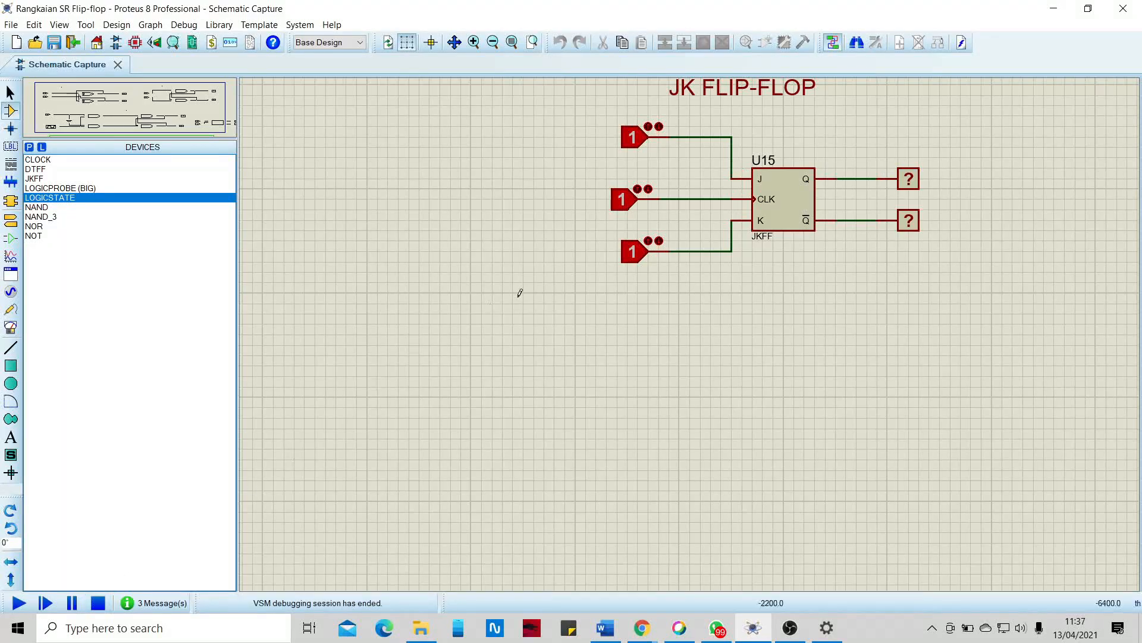
left_click_drag(606, 169, 669, 210)
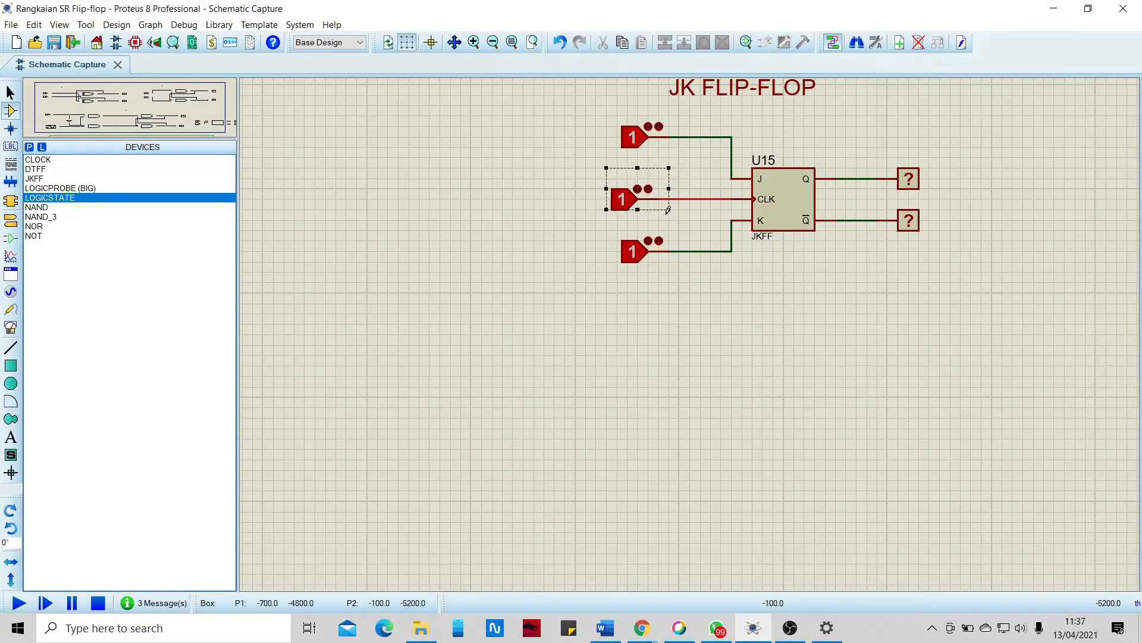
left_click(516, 185)
left_click_drag(601, 173, 663, 229)
key("Delete")
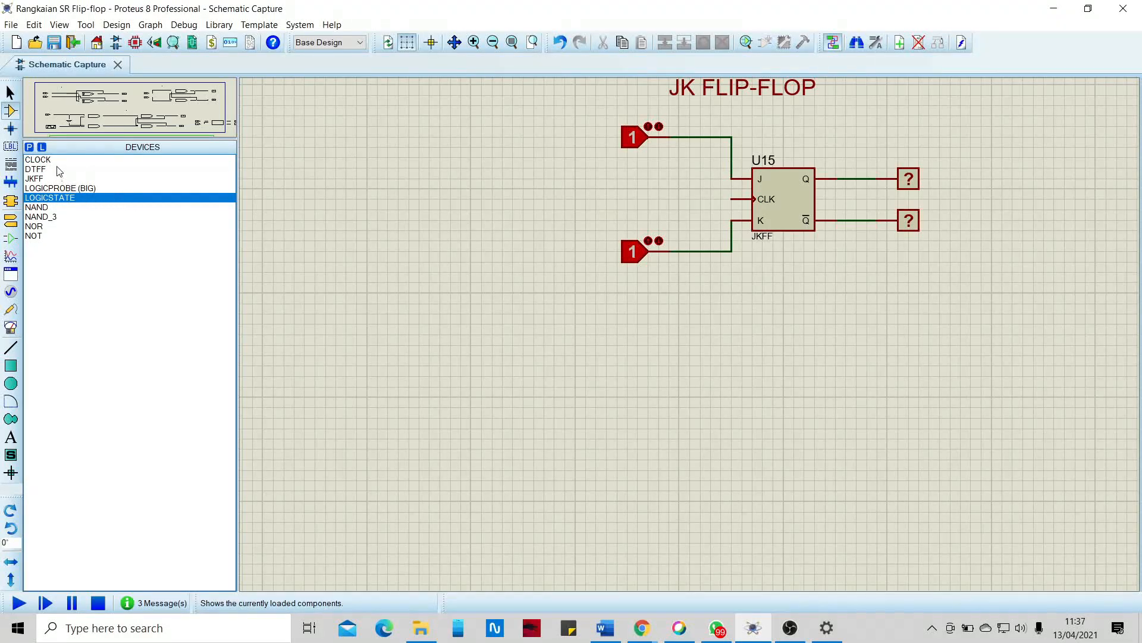
Step: Place a CLOCK component, wire it to U15's CLK pin, and run the simulation with J and K at 1
left_click(38, 160)
left_click(632, 199)
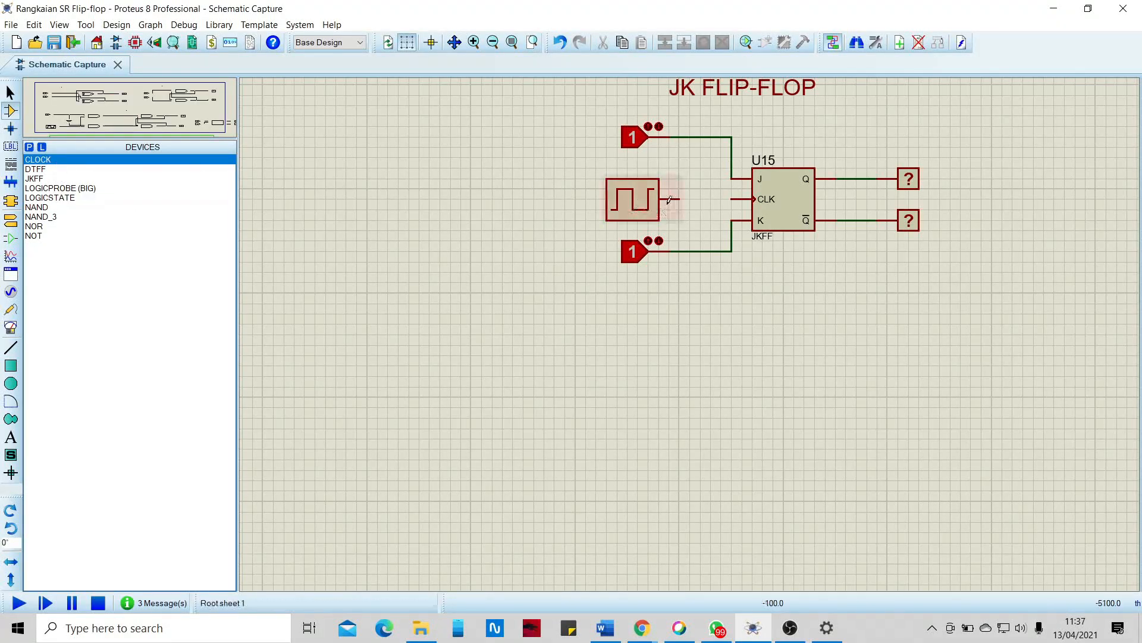
left_click(670, 199)
left_click(733, 198)
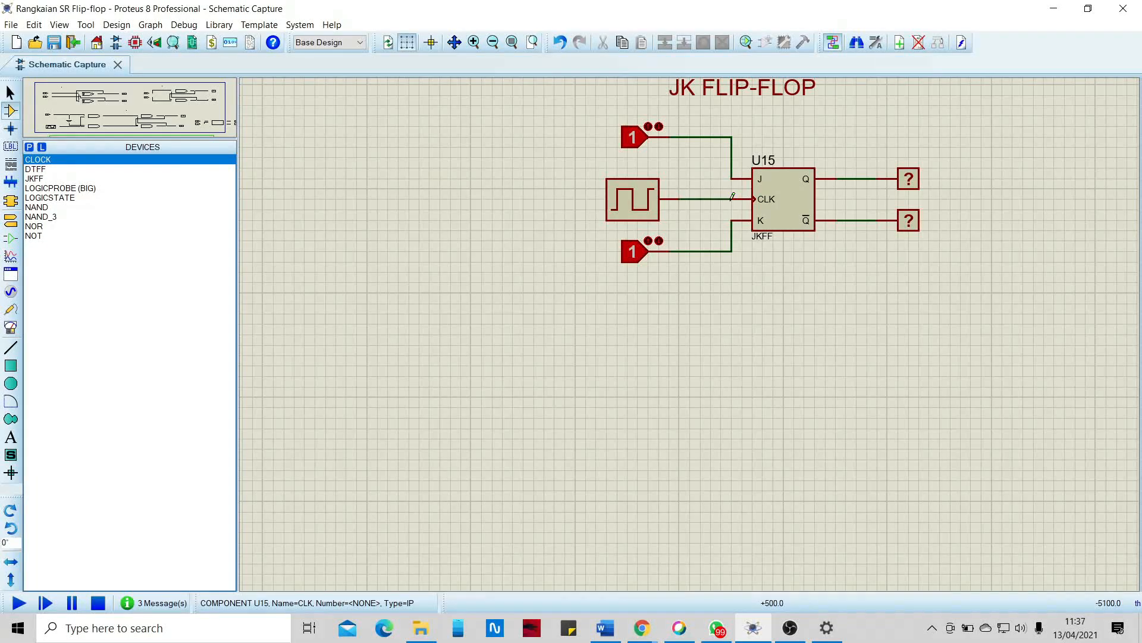
left_click(19, 602)
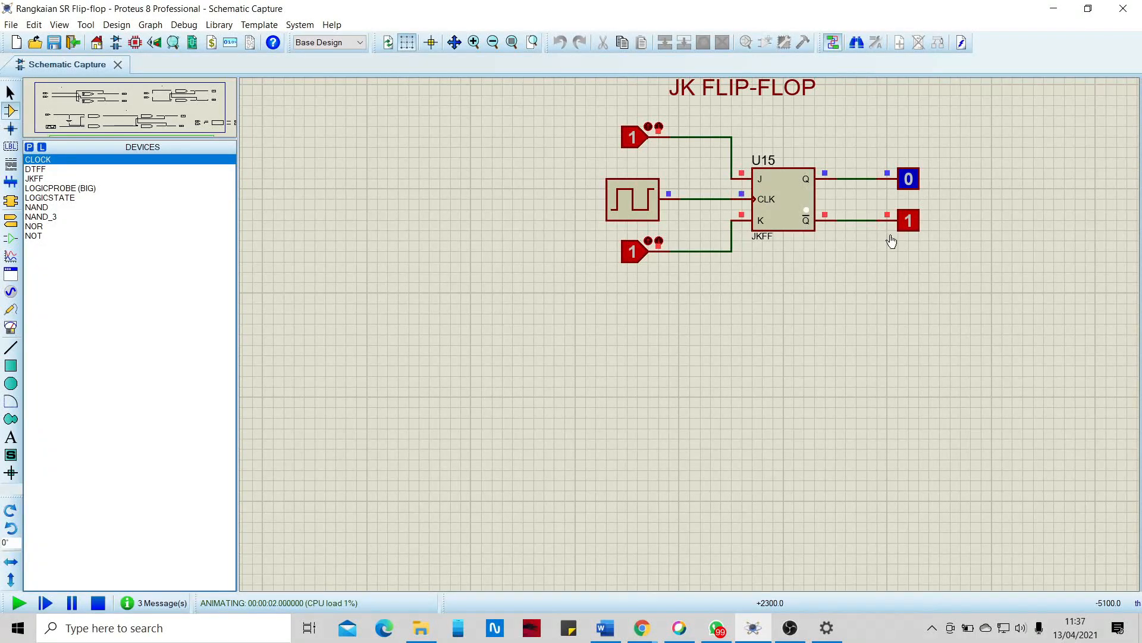
Step: Compare the J-K truth table in the YouTube video with the JK Flip-Flop slide in Chrome, and go through the remaining slides
mouse_move(642, 627)
left_click(577, 581)
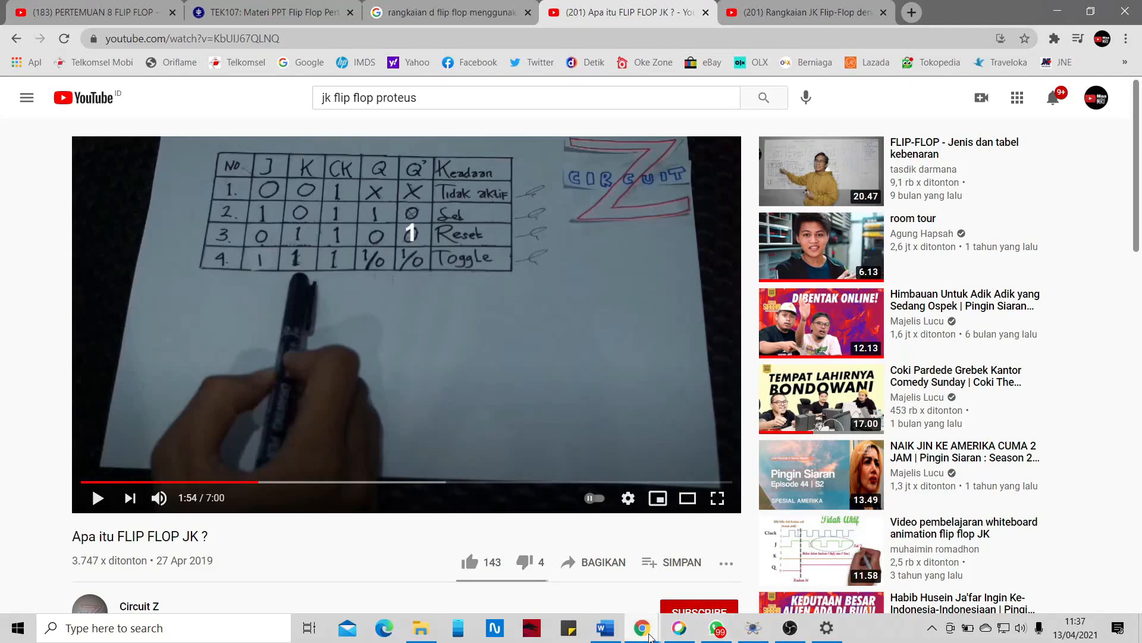
mouse_move(642, 628)
left_click(747, 568)
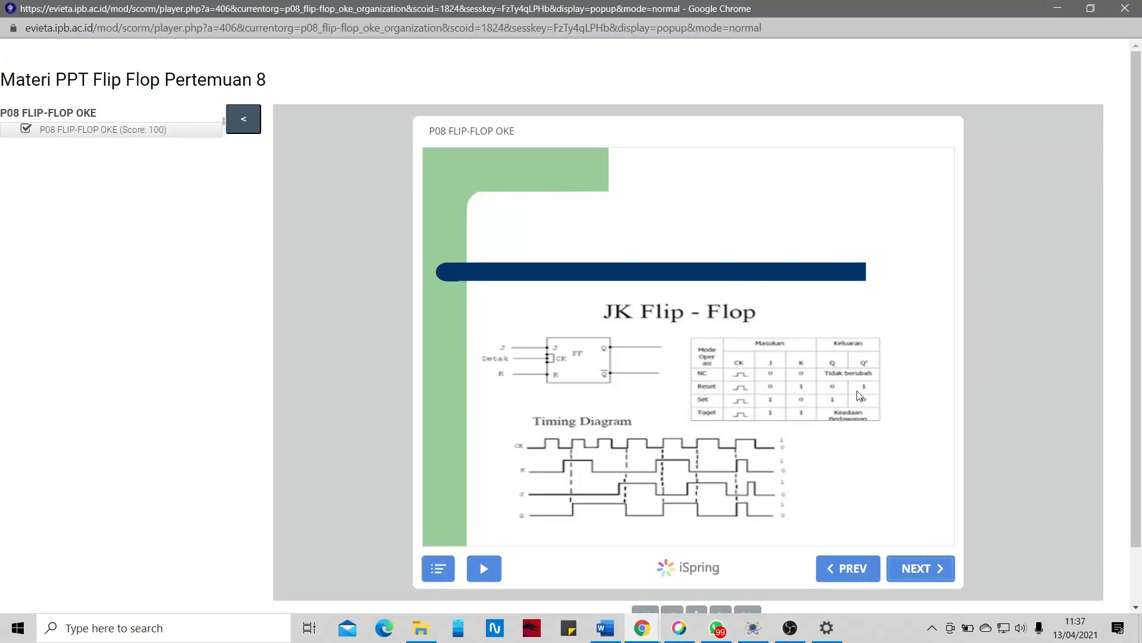
left_click(928, 579)
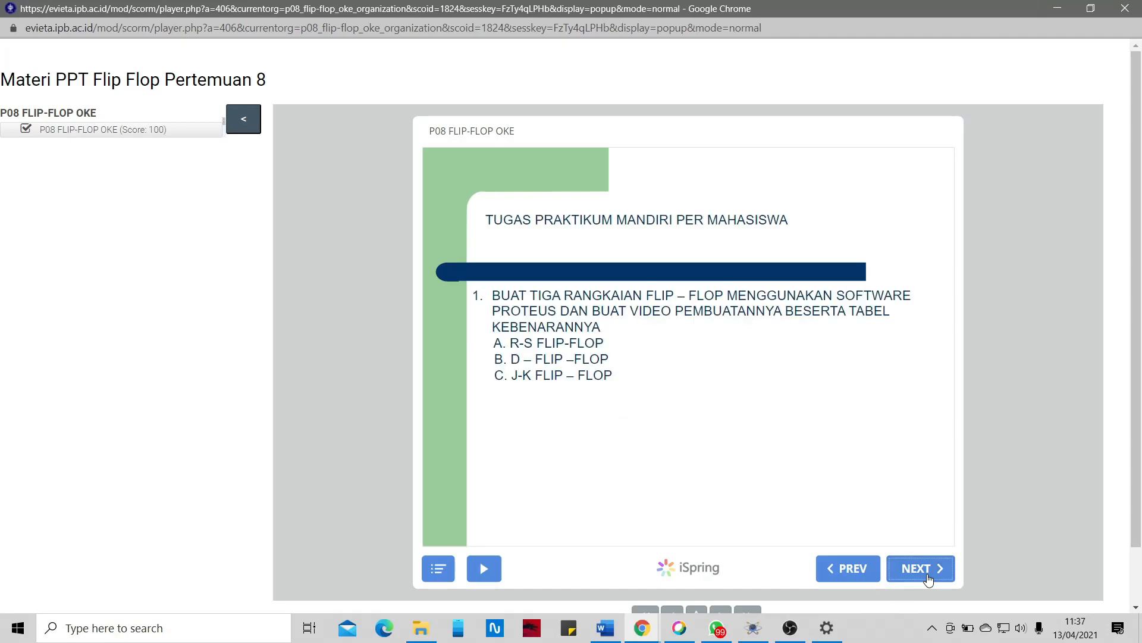
left_click(927, 577)
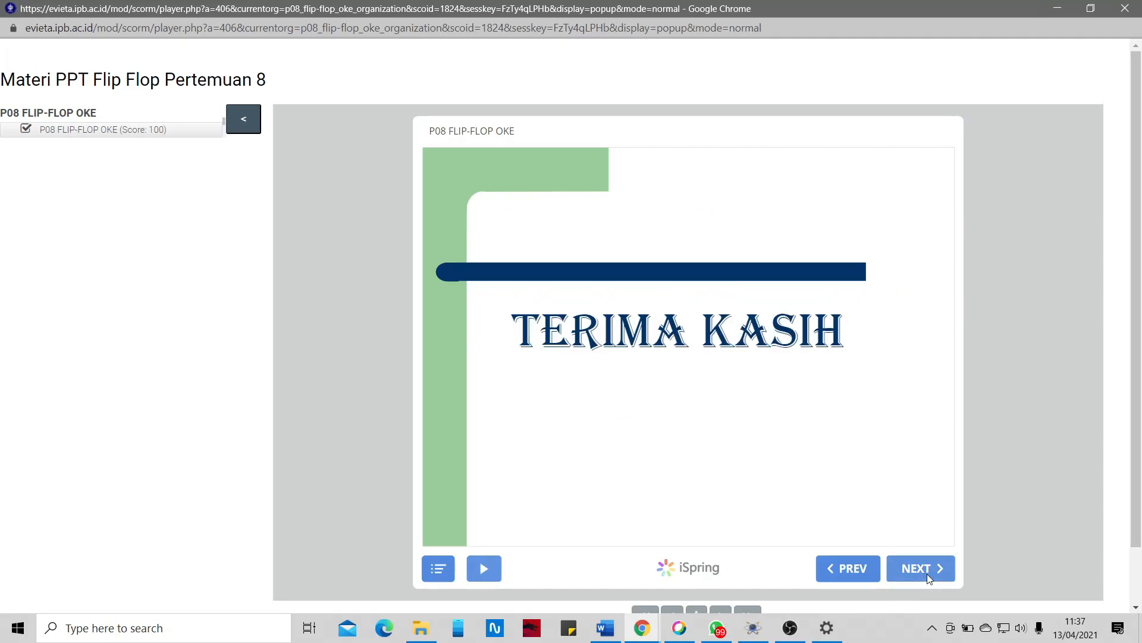
Step: Switch to Proteus and review the SR, D and JK flip-flop circuits together in the running simulation
left_click(753, 628)
scroll(709, 297, "down", 3)
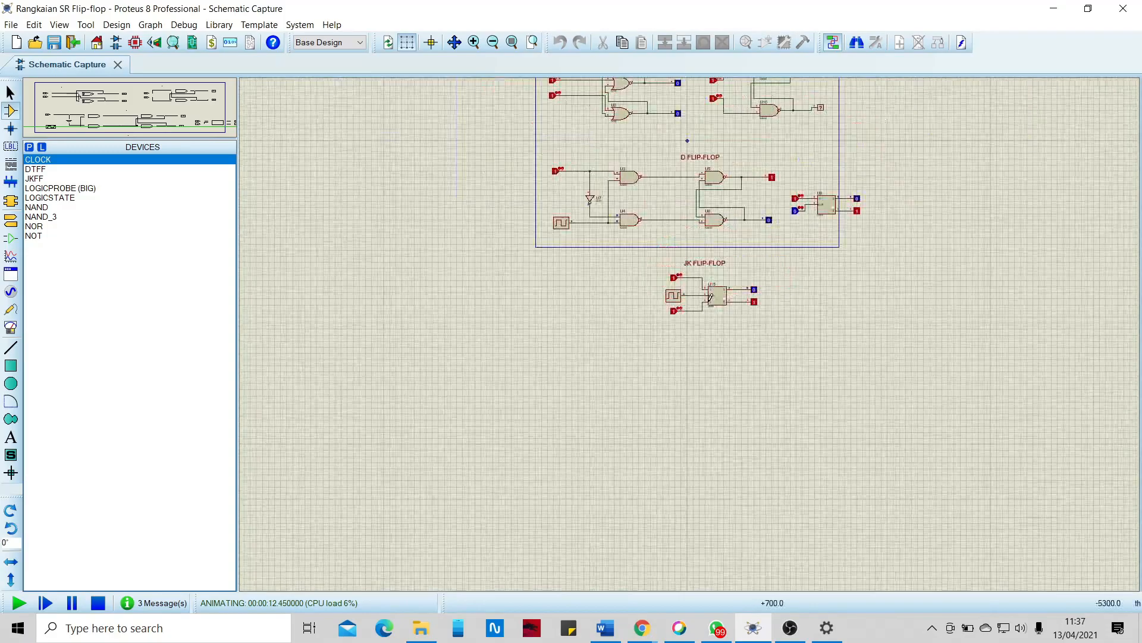
scroll(689, 327, "up", 1)
scroll(691, 331, "down", 1)
scroll(692, 329, "up", 1)
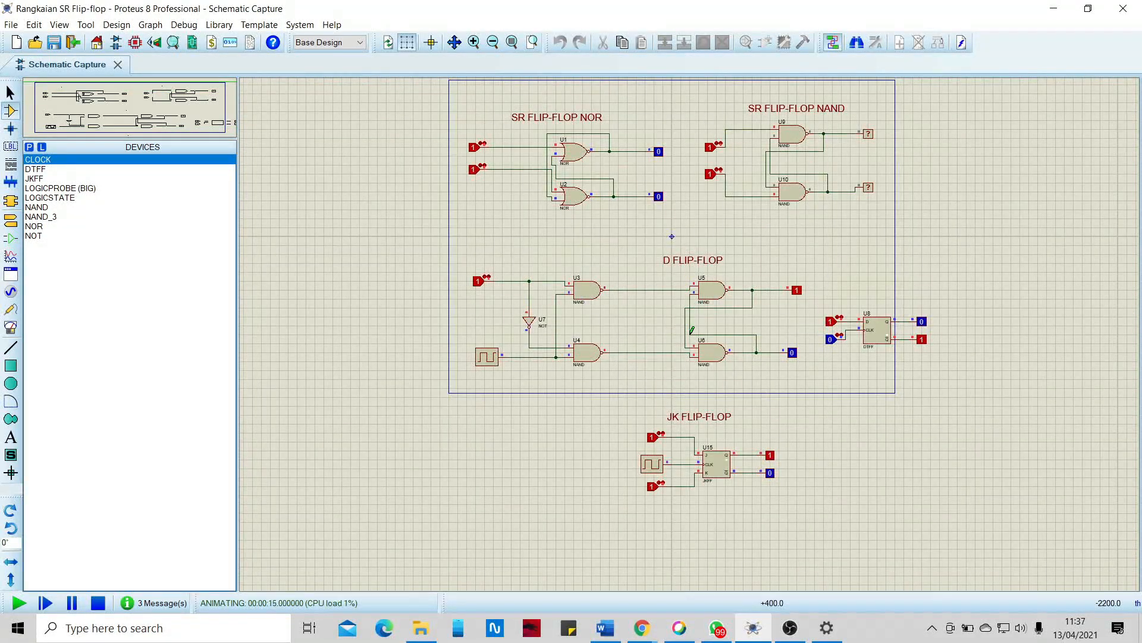
scroll(692, 330, "up", 2)
scroll(722, 302, "down", 2)
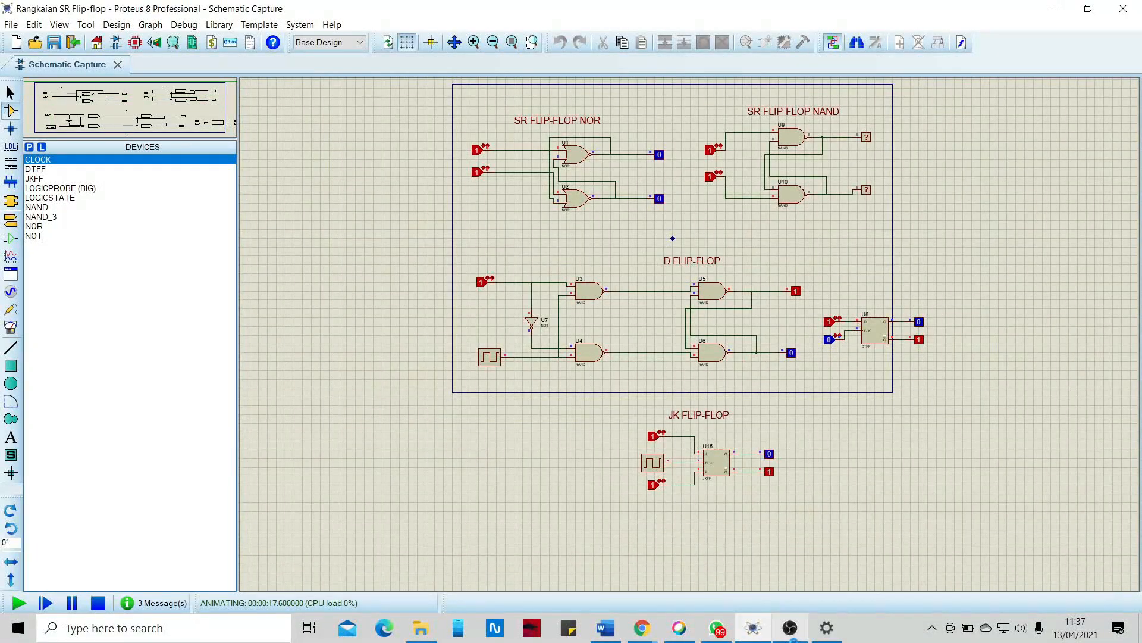
left_click(792, 633)
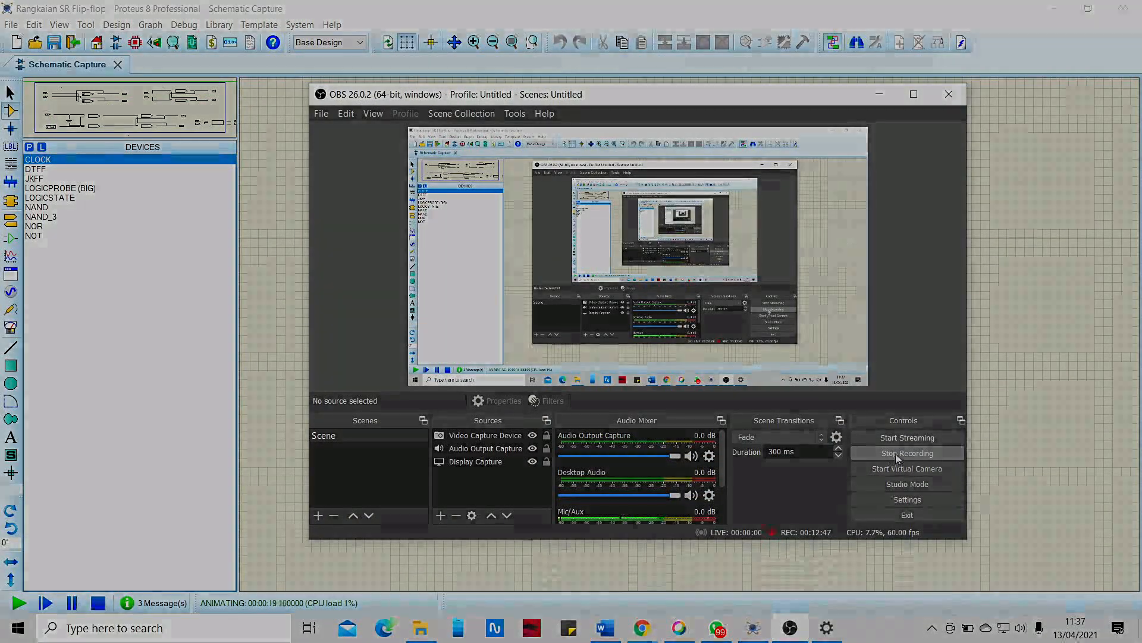